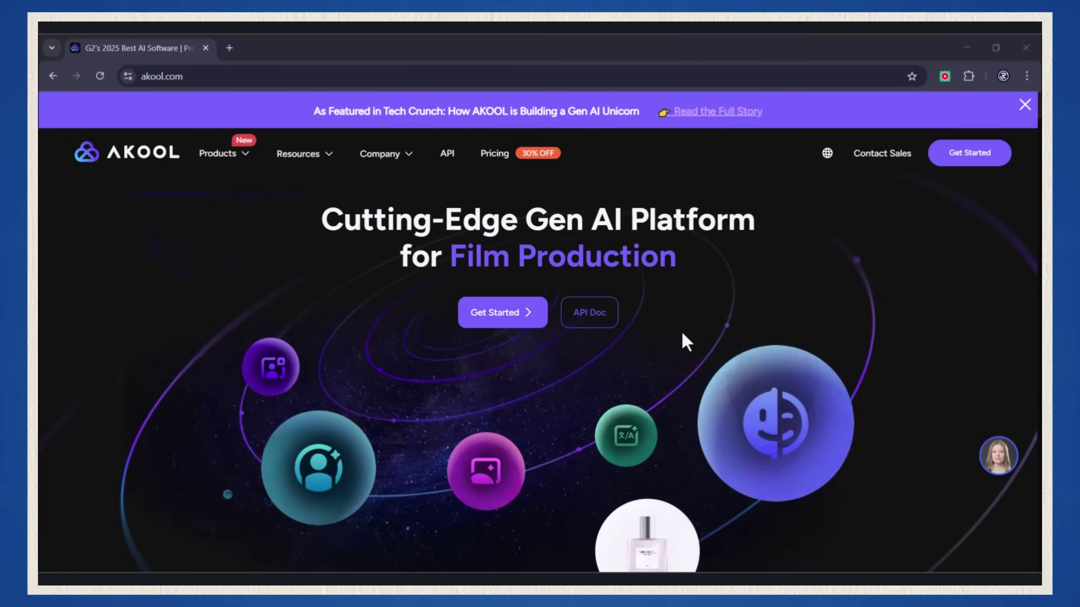
Highlight the 6M users and 68K companies stats on the akool.com home page
mouse_move(232, 165)
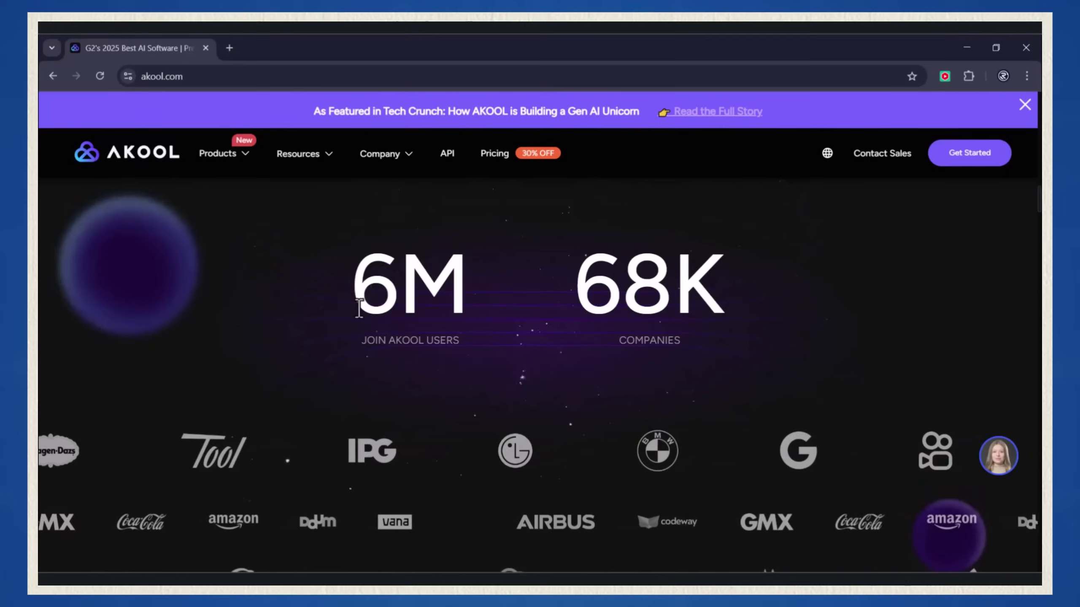
left_click_drag(359, 307, 499, 320)
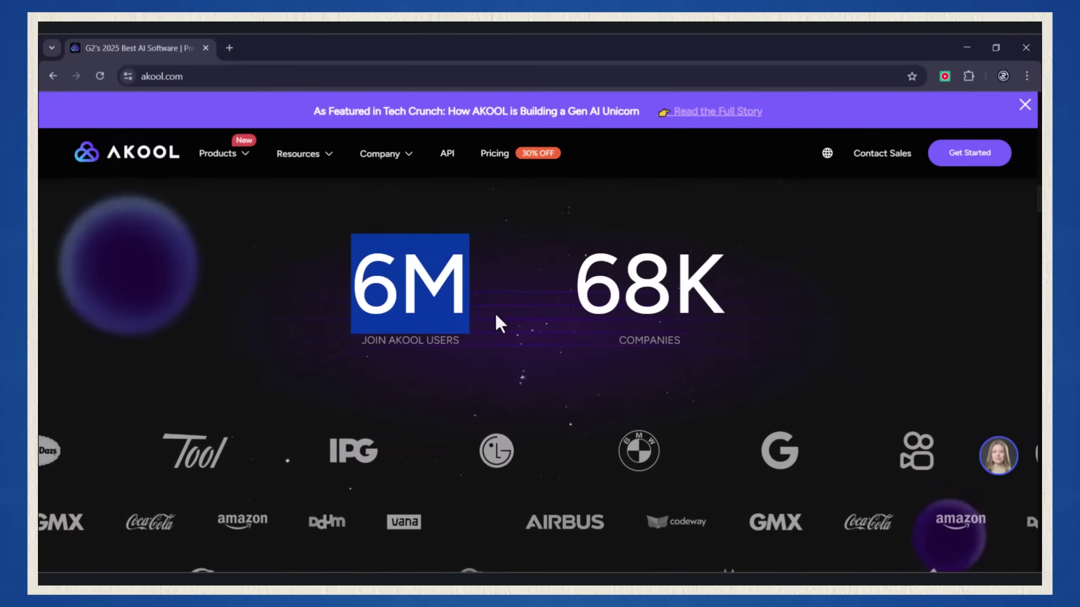
left_click_drag(573, 298, 730, 308)
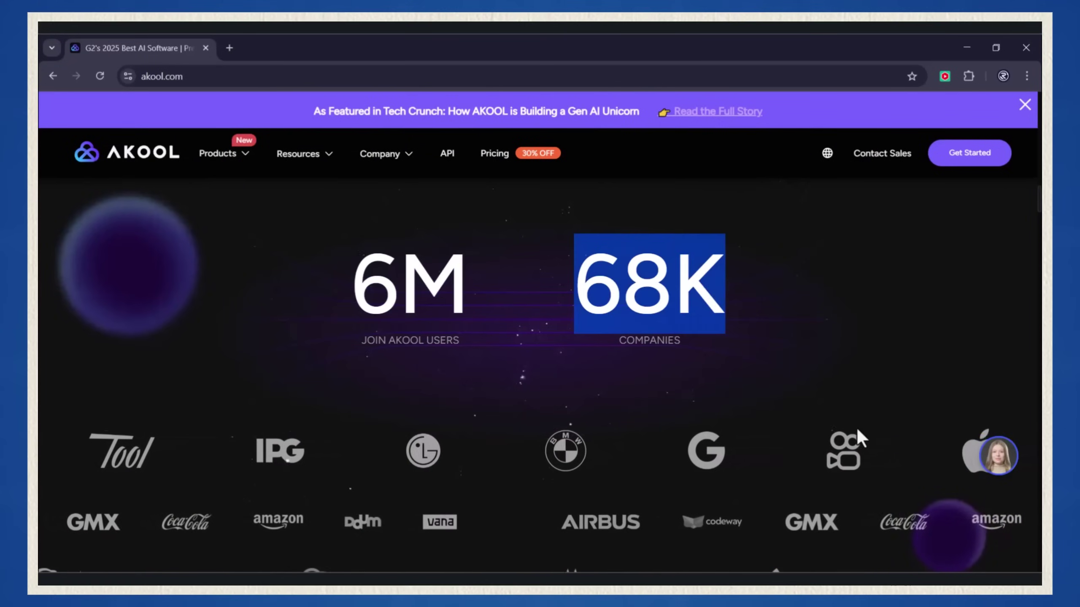
Scroll to the pricing plans and highlight the free Basic plan's single custom avatar and upload size limit
scroll(857, 427, "down", 6)
scroll(857, 427, "down", 1)
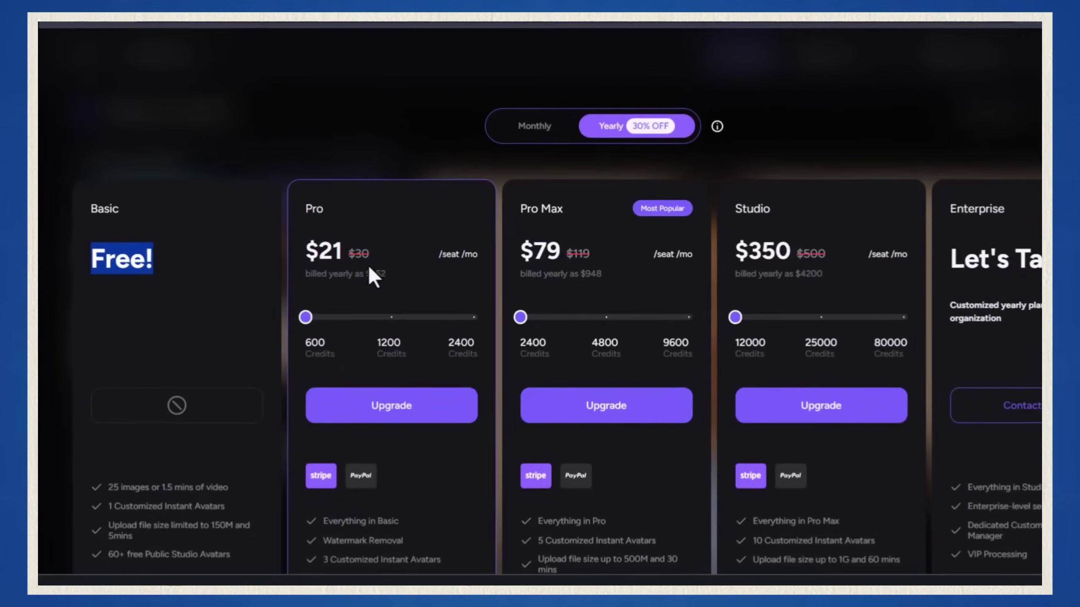
scroll(368, 265, "down", 3)
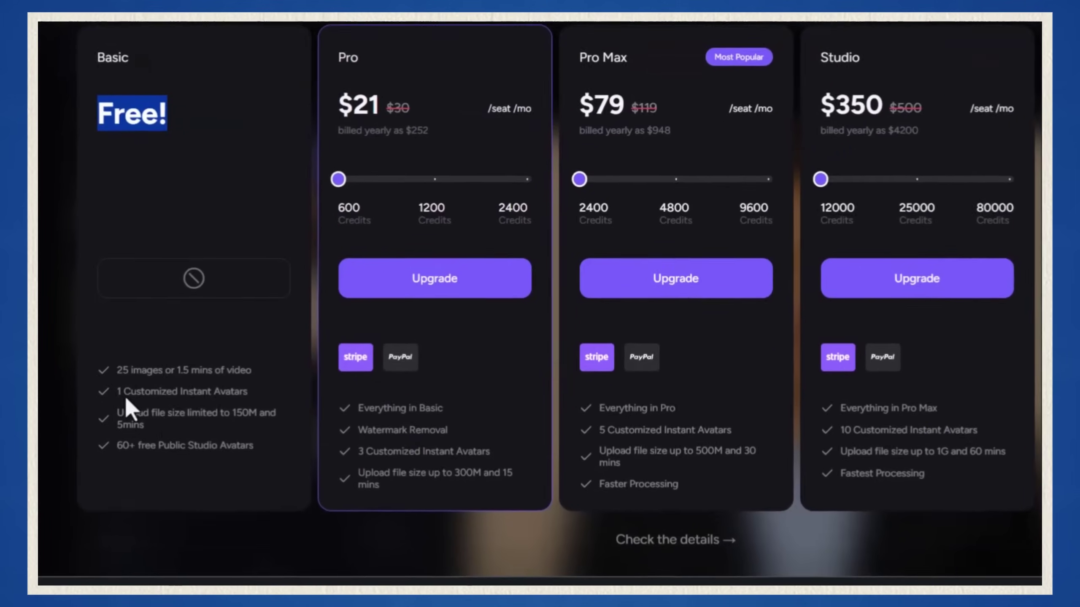
left_click_drag(135, 354, 194, 357)
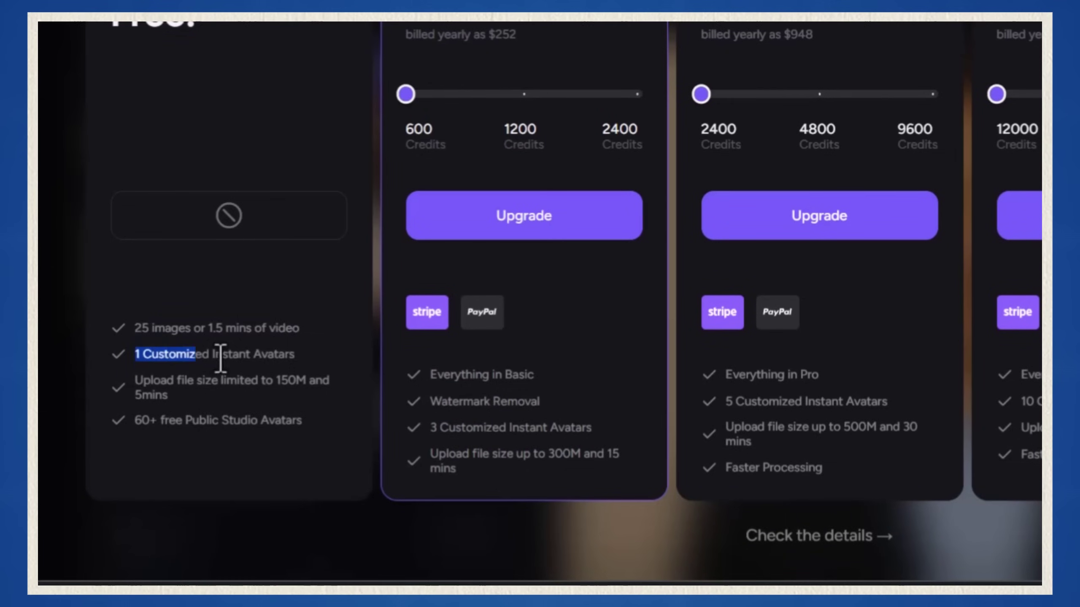
left_click_drag(137, 380, 241, 410)
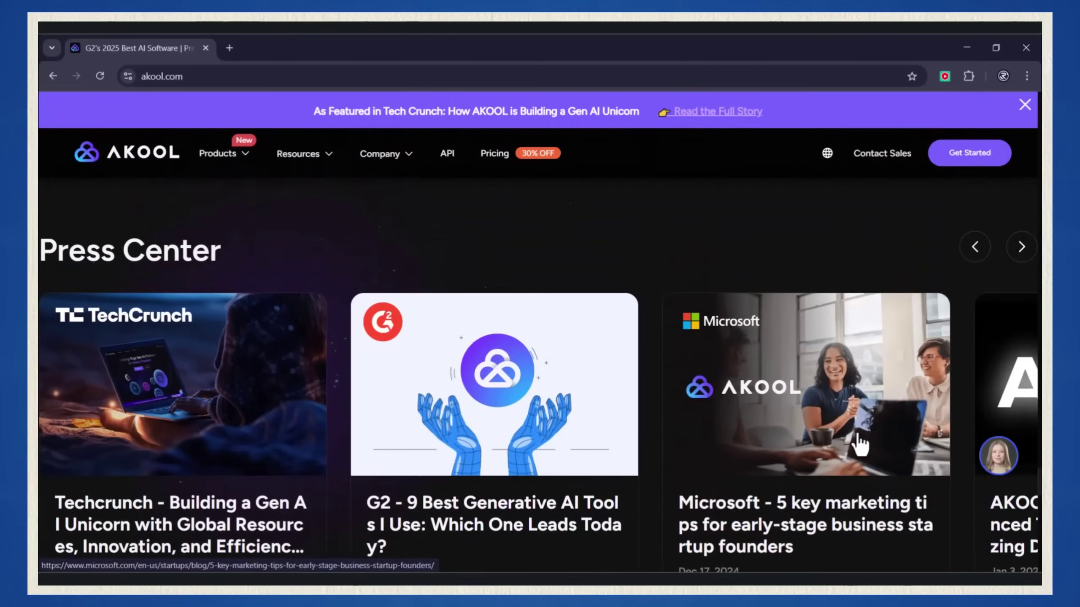
Enter the AKOOL workspace through Get Started and open the Talking Avatar tool from the sidebar
scroll(856, 430, "down", 10)
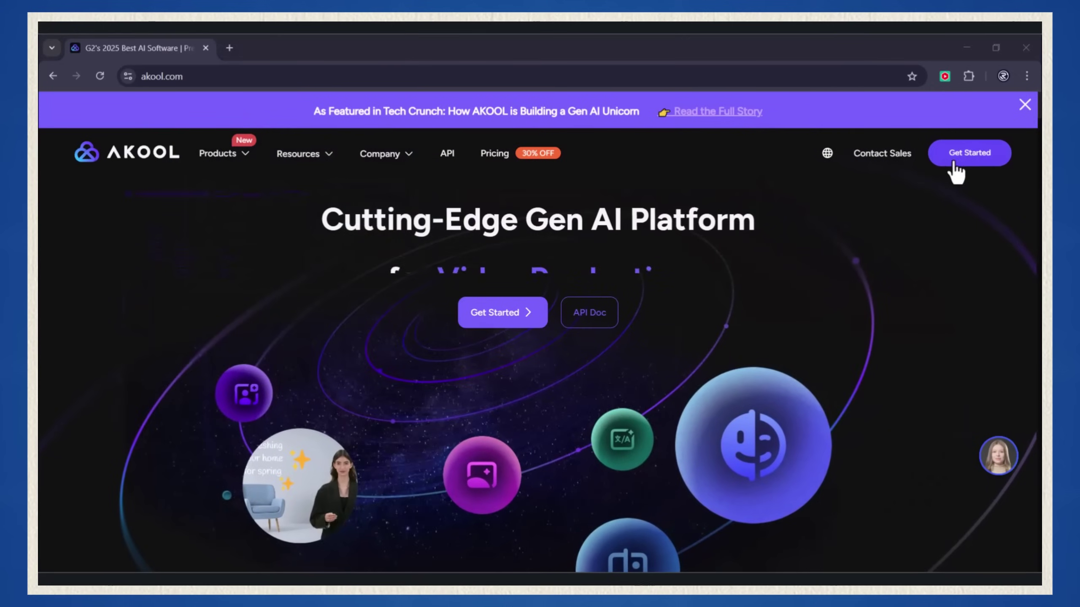
left_click(952, 159)
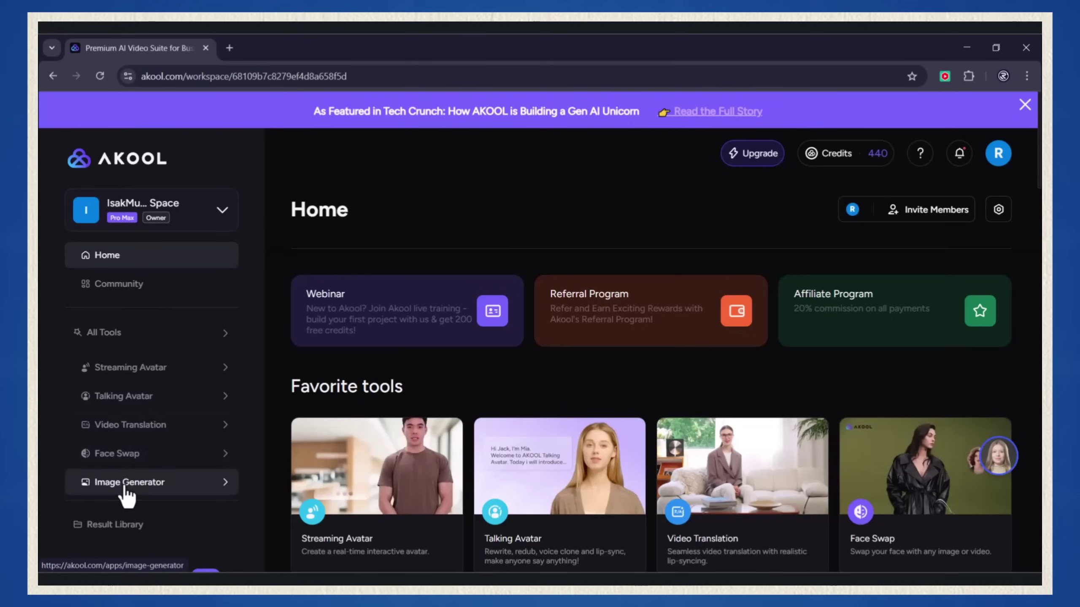
left_click(152, 408)
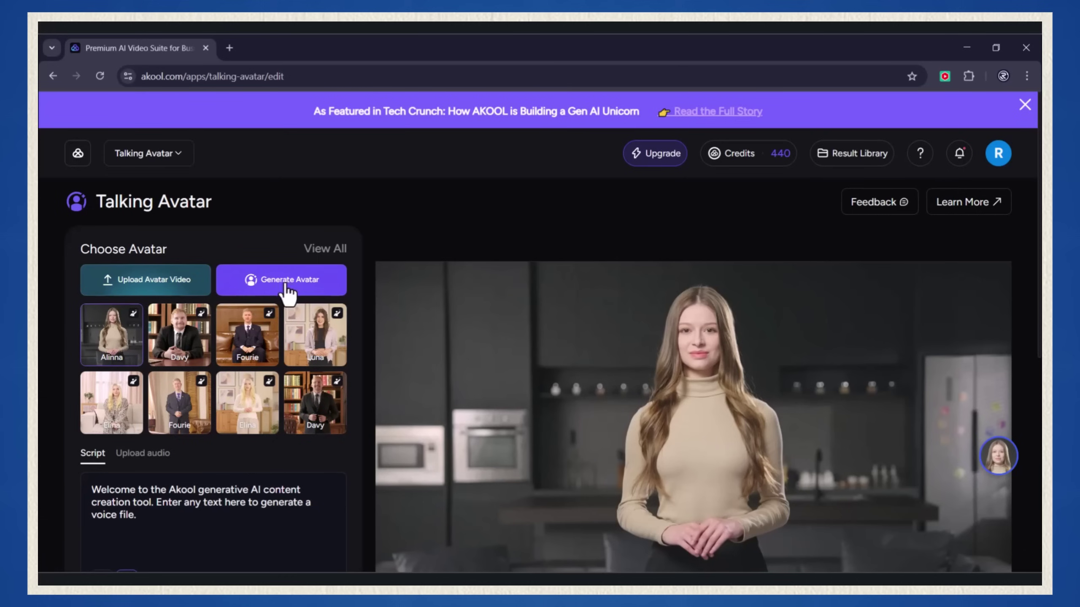
Show all available avatars and choose Davy for the video
scroll(134, 350, "down", 1)
scroll(166, 357, "up", 1)
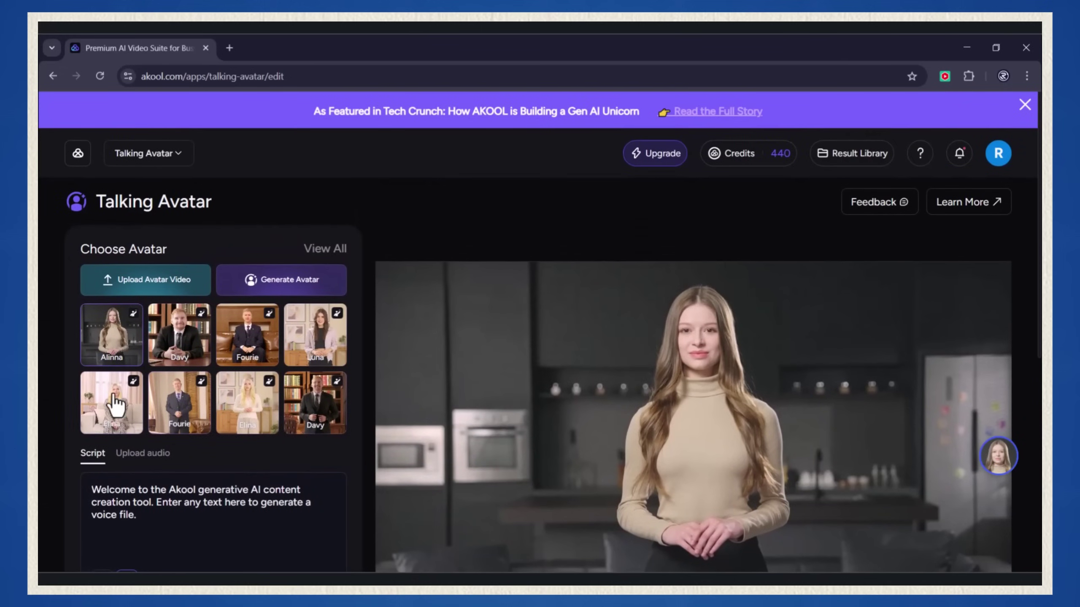
left_click(325, 249)
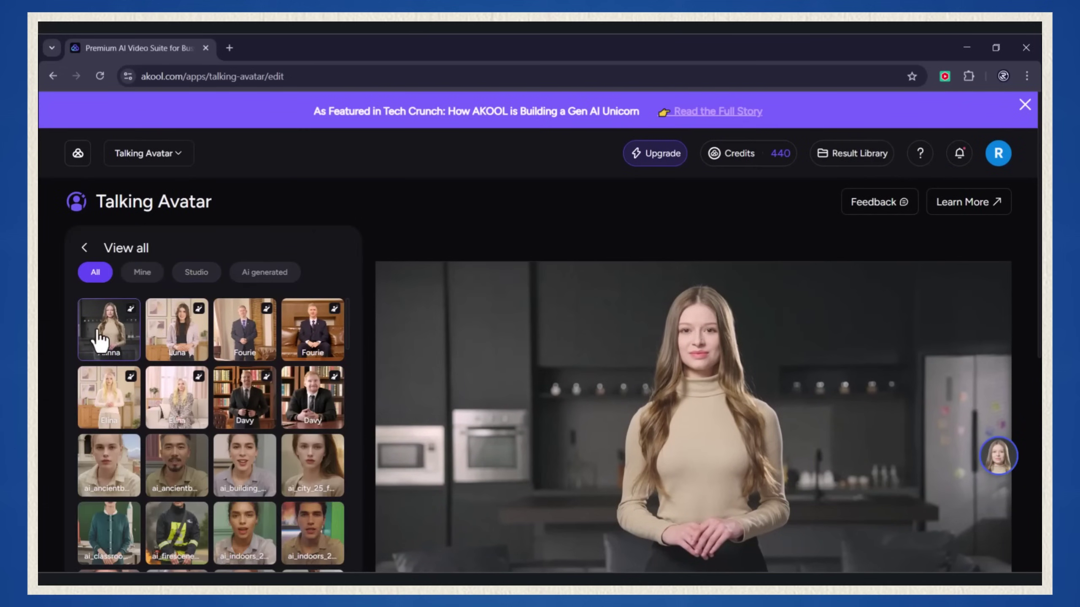
left_click(170, 343)
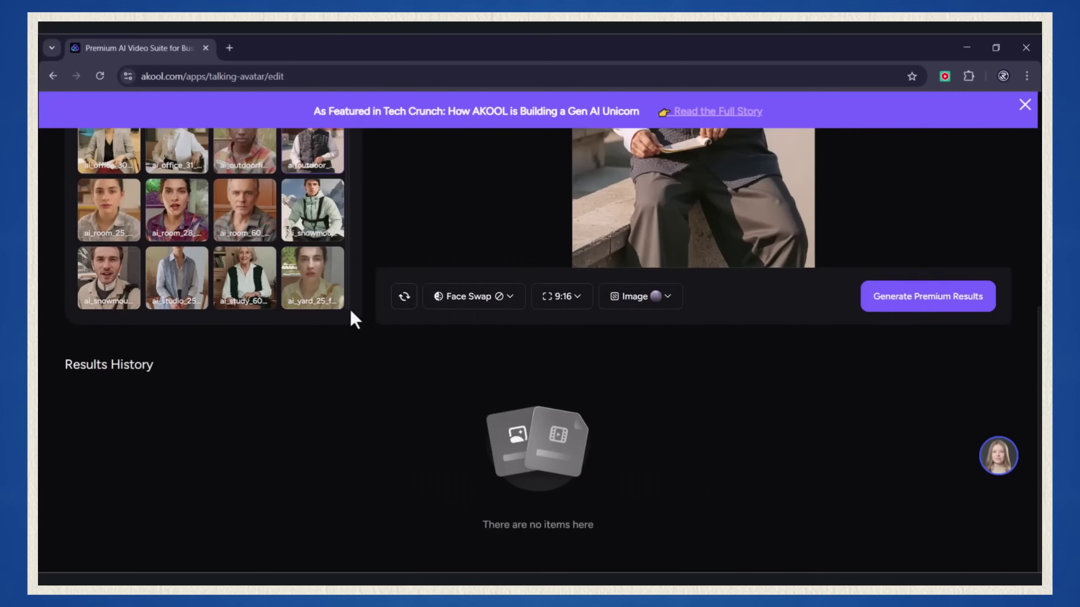
Replace the default script with the pasted 'What if I told you that I'm not really here?…' lines
scroll(346, 308, "up", 5)
scroll(353, 303, "down", 3)
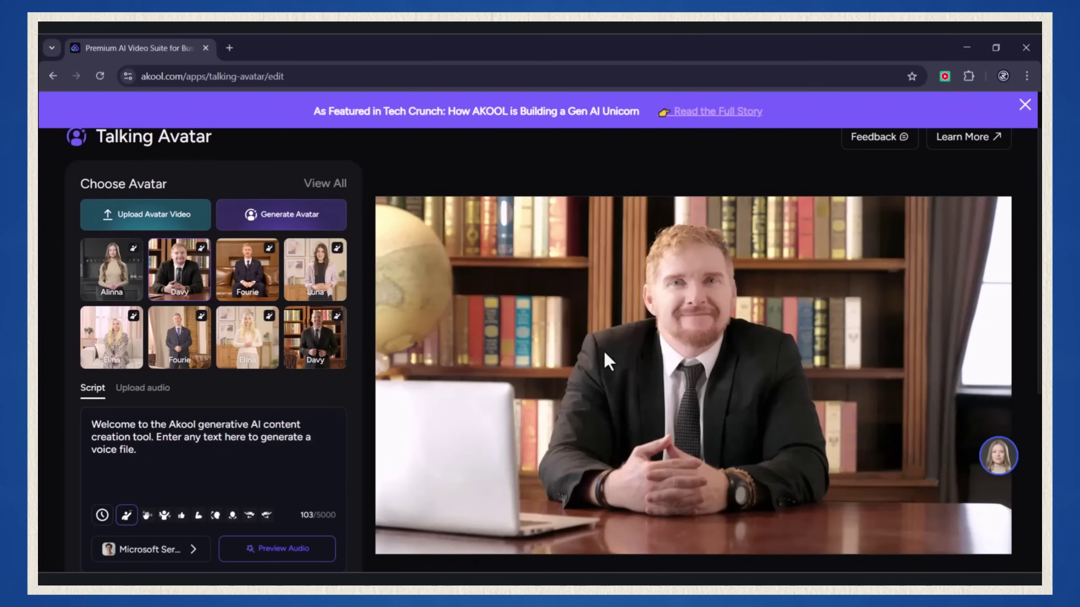
scroll(605, 353, "down", 3)
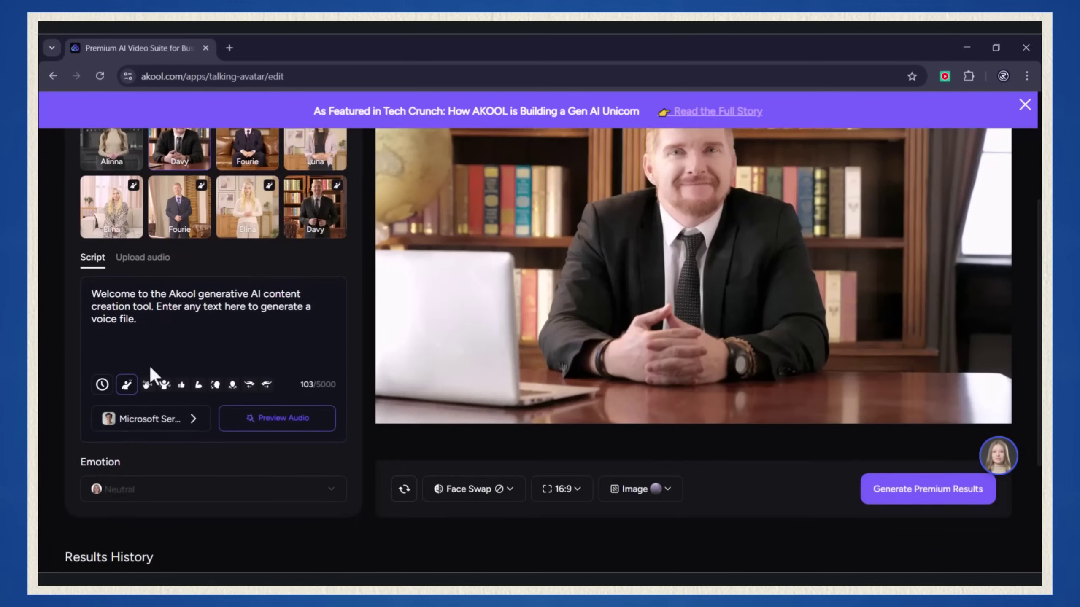
left_click_drag(111, 313, 91, 293)
right_click(120, 315)
left_click(181, 339)
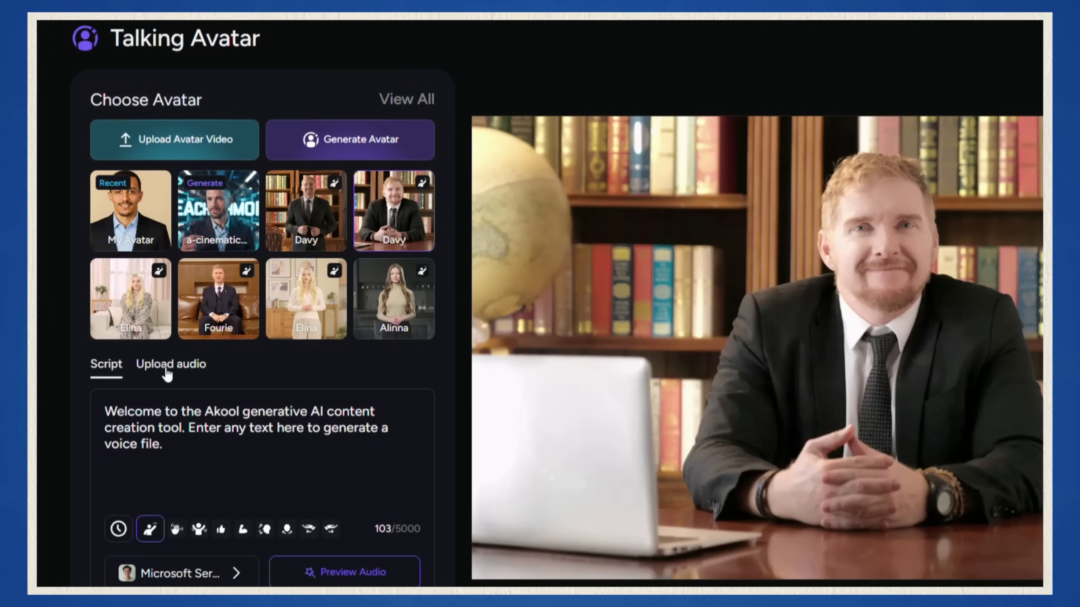
left_click(182, 365)
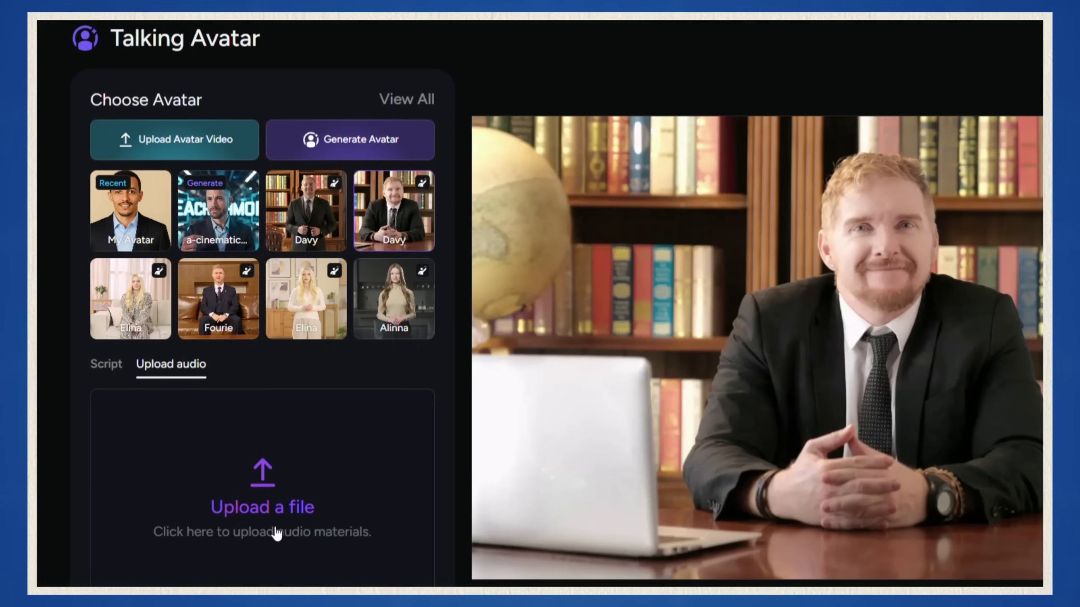
scroll(514, 486, "down", 2)
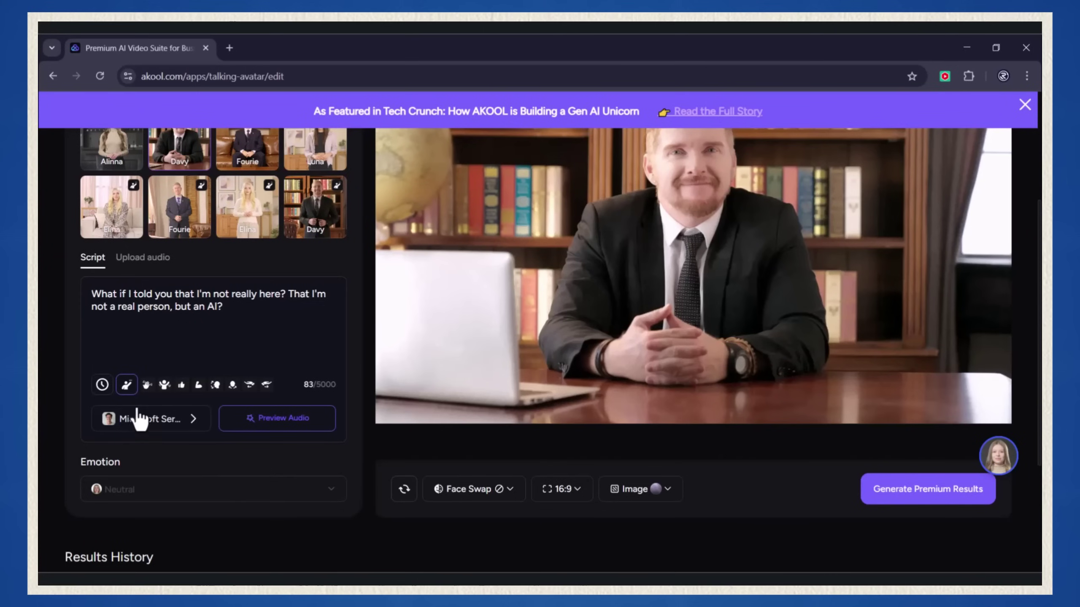
left_click(172, 432)
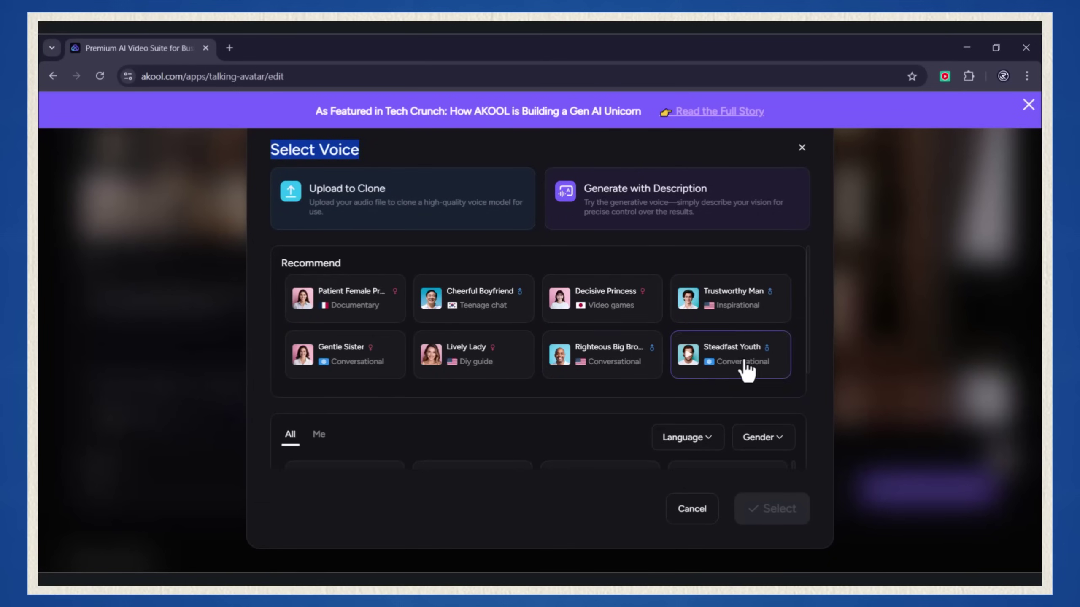
Browse the voice library, preview Righteous Big Bro, and assign the 'Bold B…' voice to the script
scroll(467, 371, "down", 3)
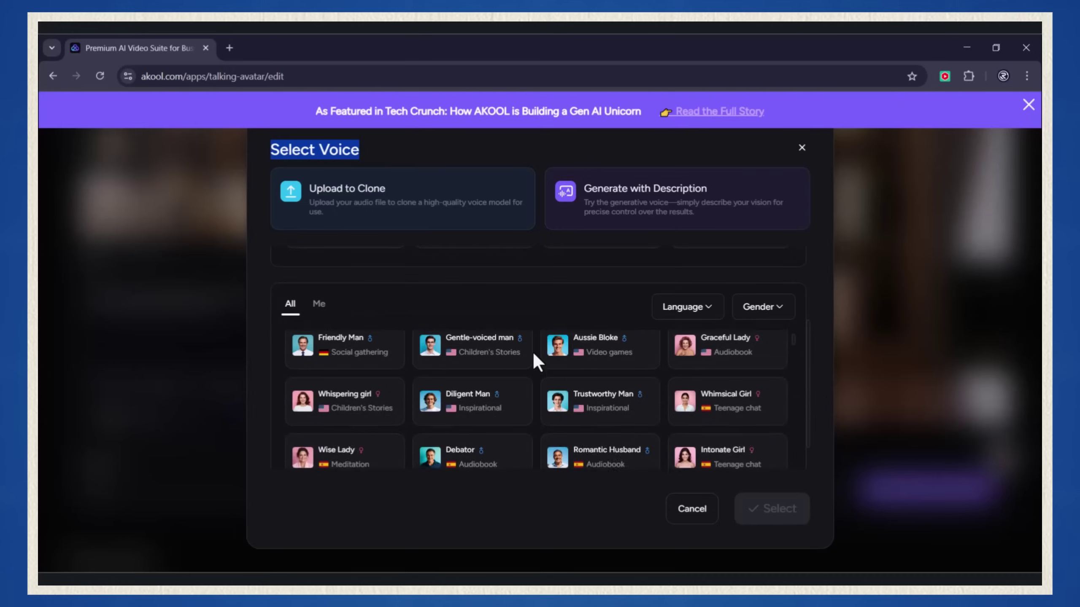
scroll(533, 375, "down", 6)
scroll(692, 437, "up", 4)
scroll(697, 419, "up", 5)
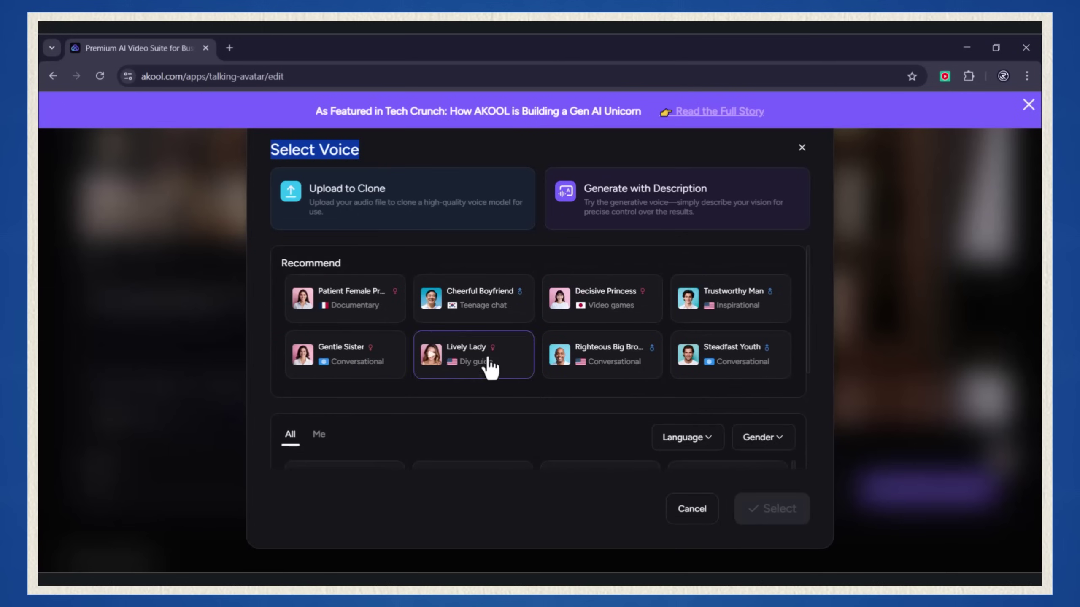
left_click(570, 376)
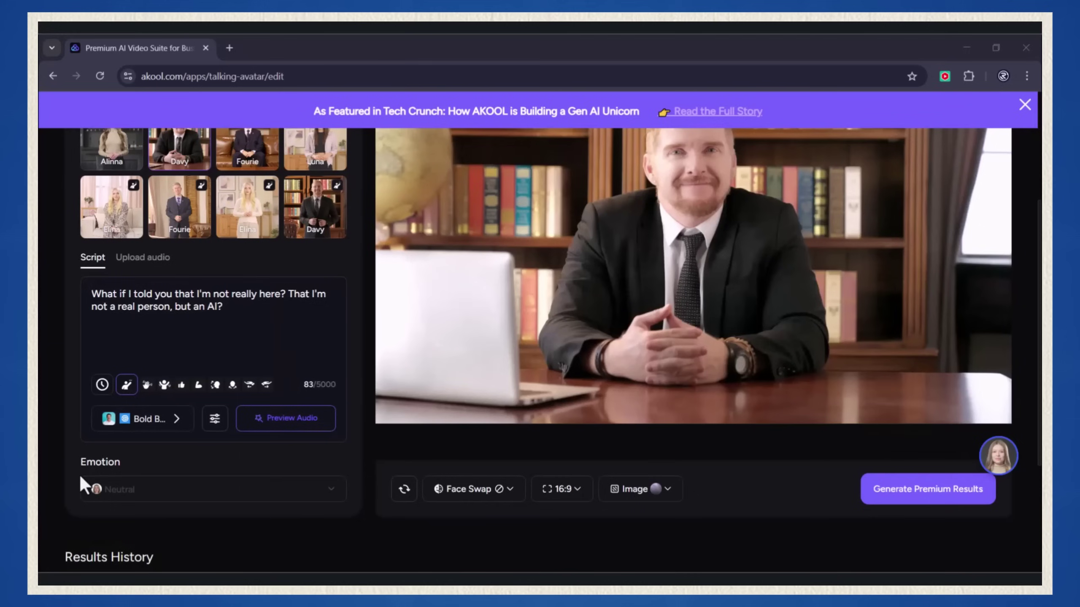
scroll(197, 399, "up", 3)
scroll(213, 396, "down", 3)
Generate the Davy talking-avatar video at 1080P and play the finished clip
left_click(921, 494)
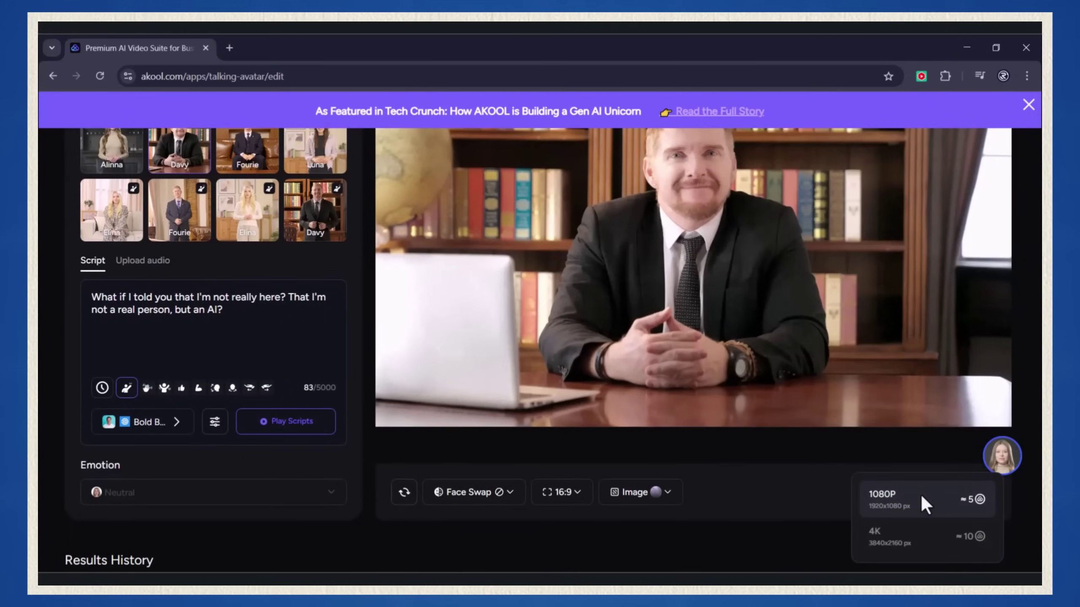
left_click(919, 498)
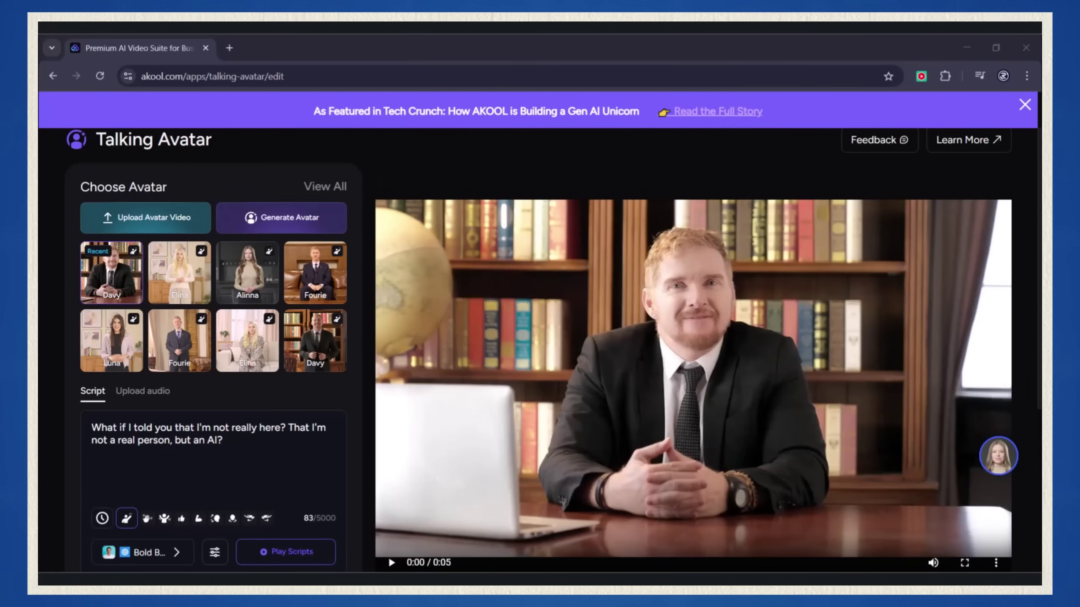
left_click(712, 340)
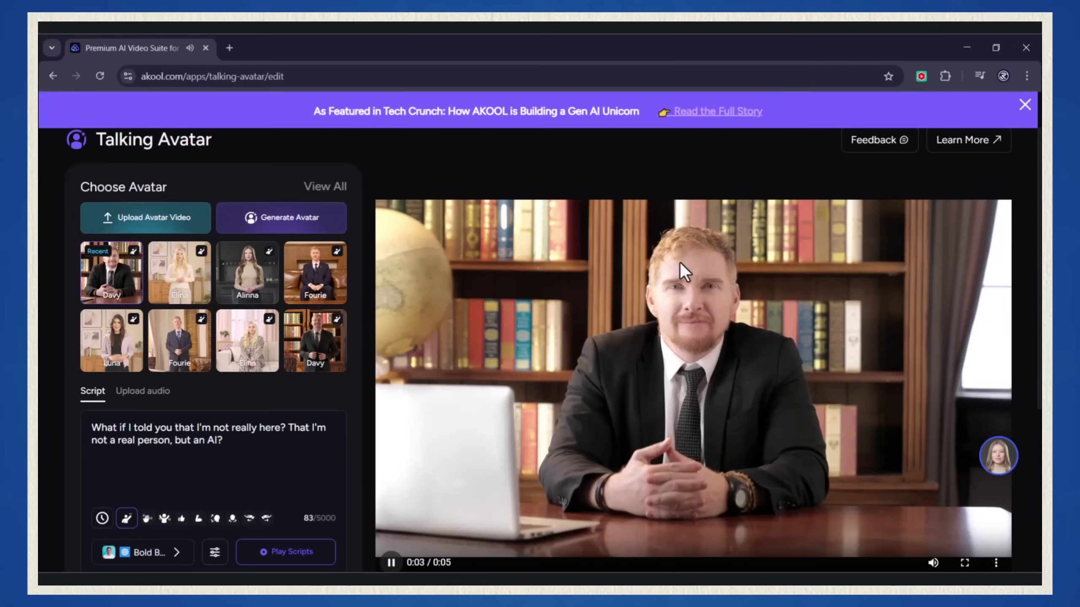
scroll(664, 382, "down", 2)
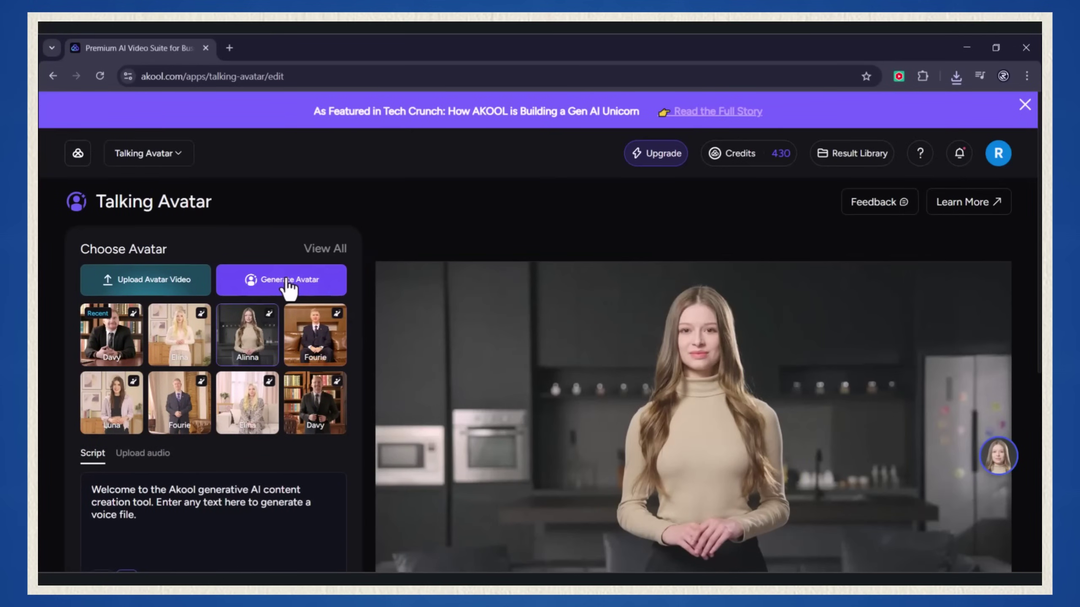
Start a new avatar with Generate with Image, and open ideogram.ai in a new tab
left_click(294, 281)
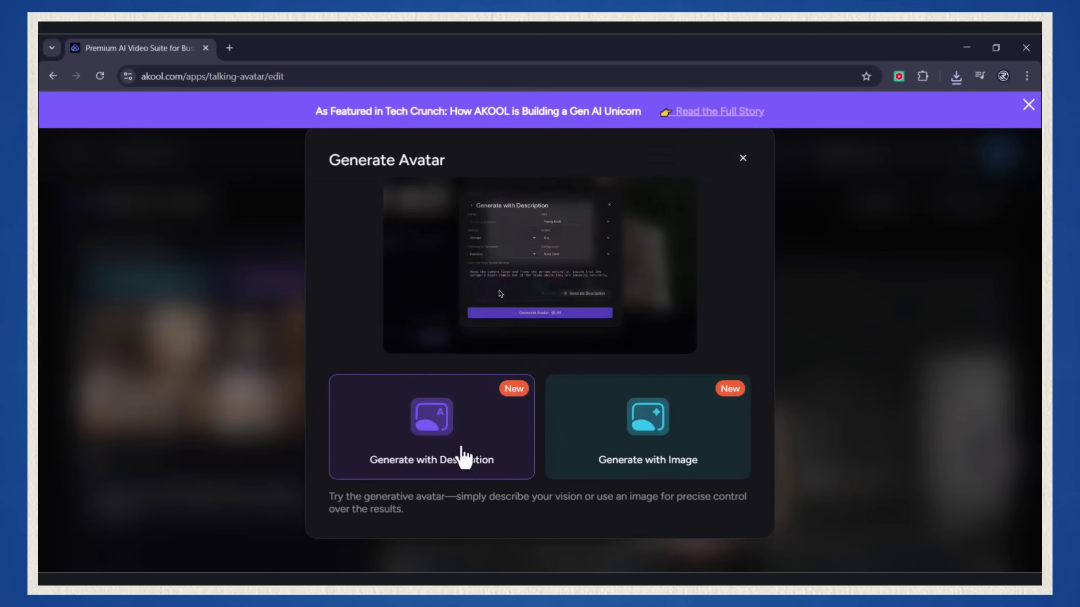
left_click(657, 450)
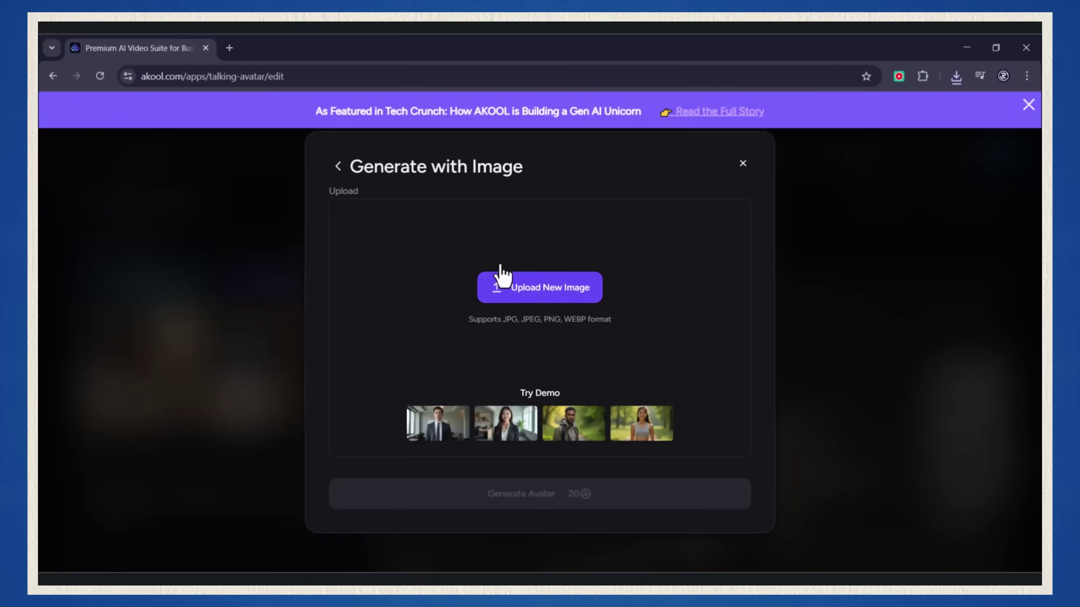
left_click(231, 48)
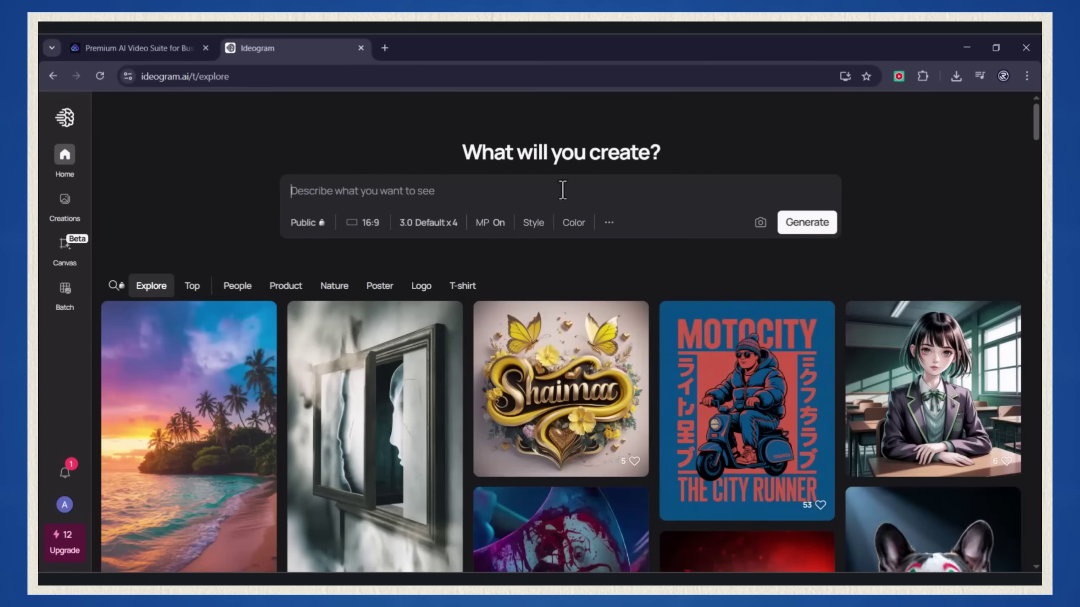
Paste the podcast-host image prompt into Ideogram and view the generated portraits
right_click(303, 194)
left_click(336, 322)
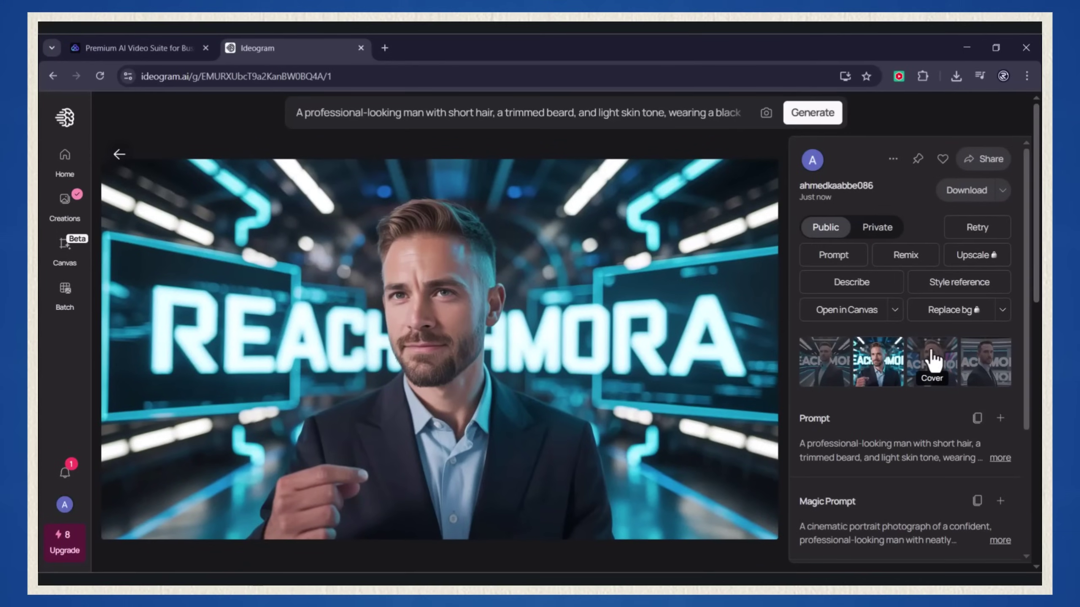
left_click(939, 363)
left_click(981, 367)
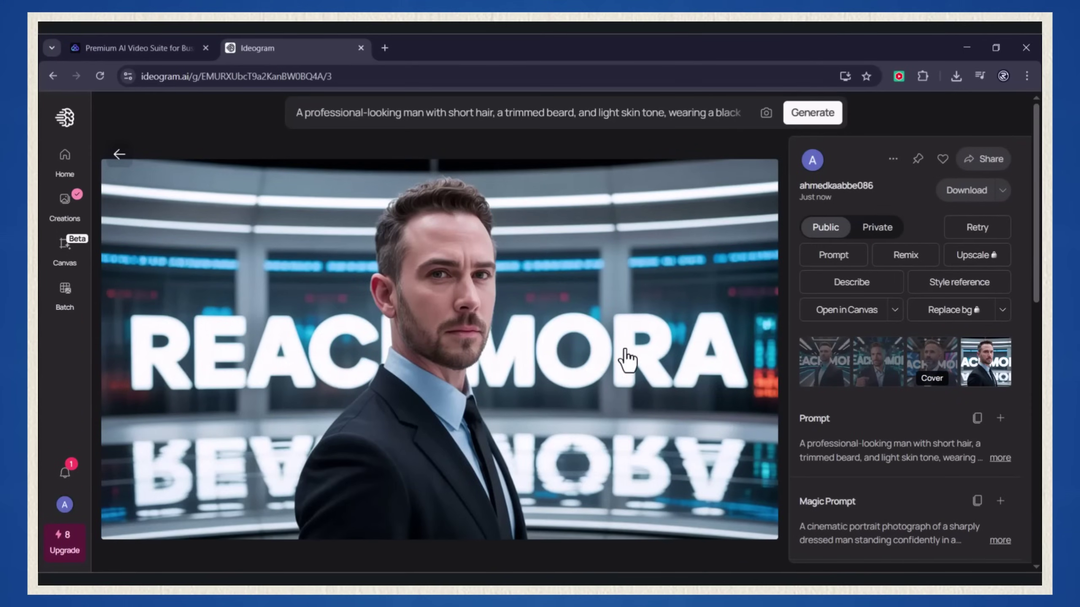
Compare the remaining portraits and download the bearded man gesturing before the REACH MORA sign
left_click(830, 372)
left_click(934, 368)
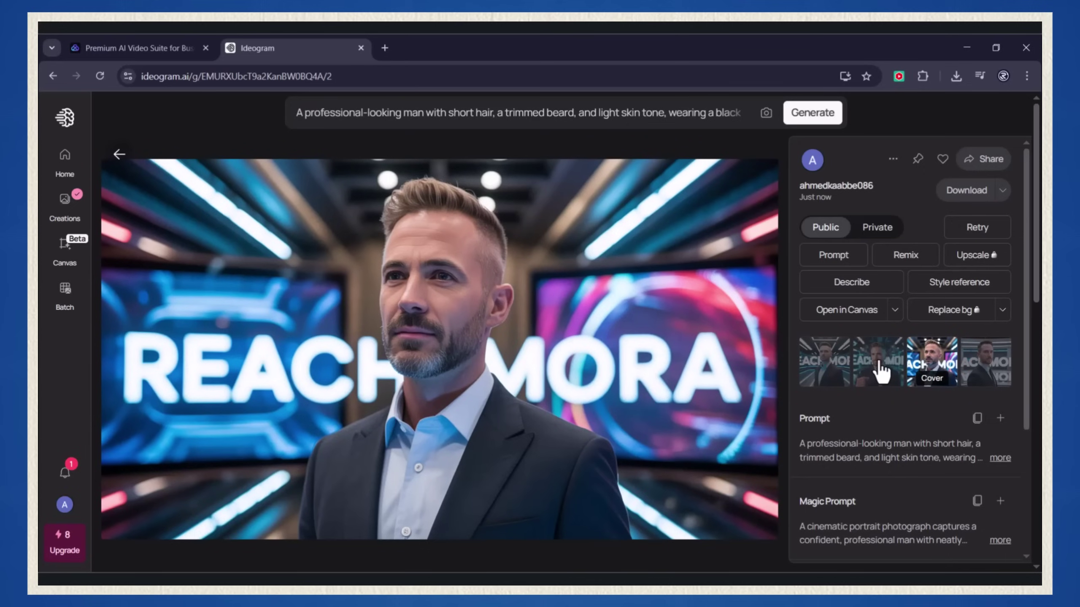
left_click(882, 368)
left_click(966, 192)
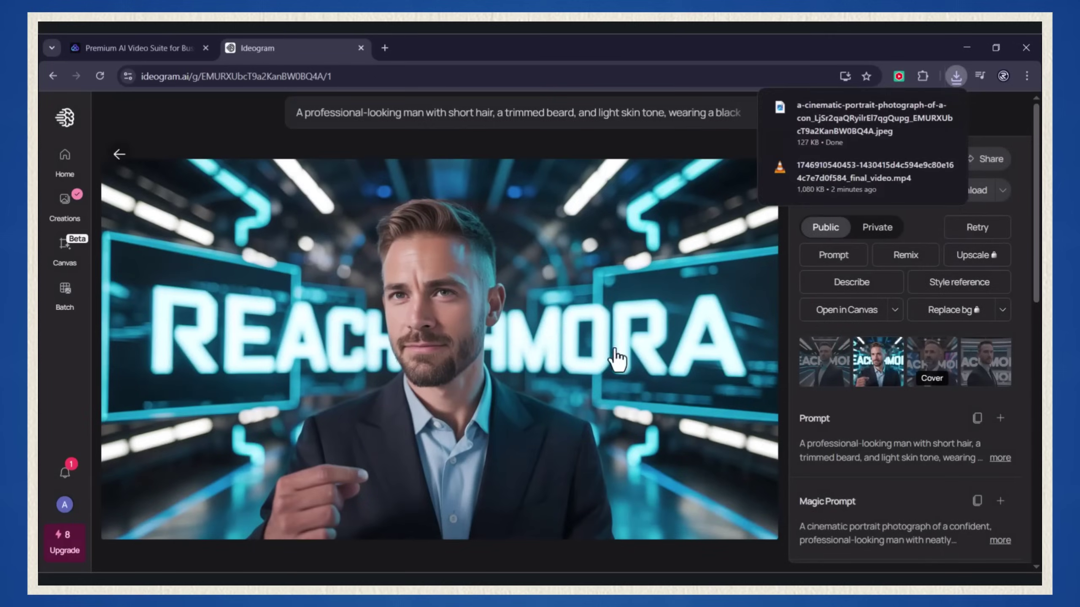
Crop the downloaded REACHAMORA portrait to Landscape, generate the custom avatar, and open its voice list
left_click(137, 47)
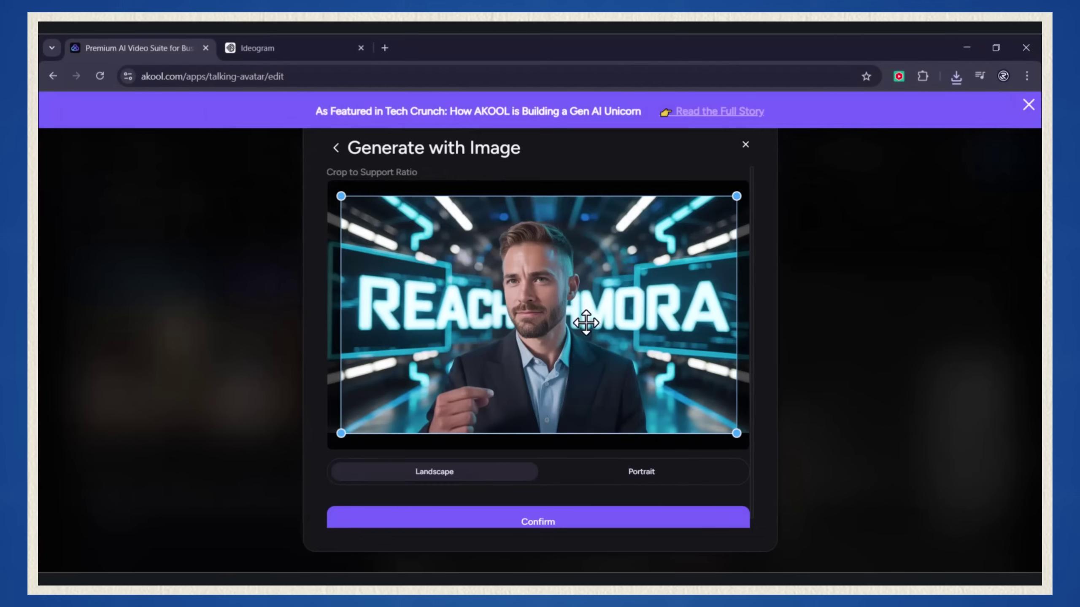
mouse_move(586, 323)
left_mouse_down()
mouse_move(597, 321)
mouse_move(580, 319)
left_mouse_up()
left_click(554, 522)
left_click(569, 498)
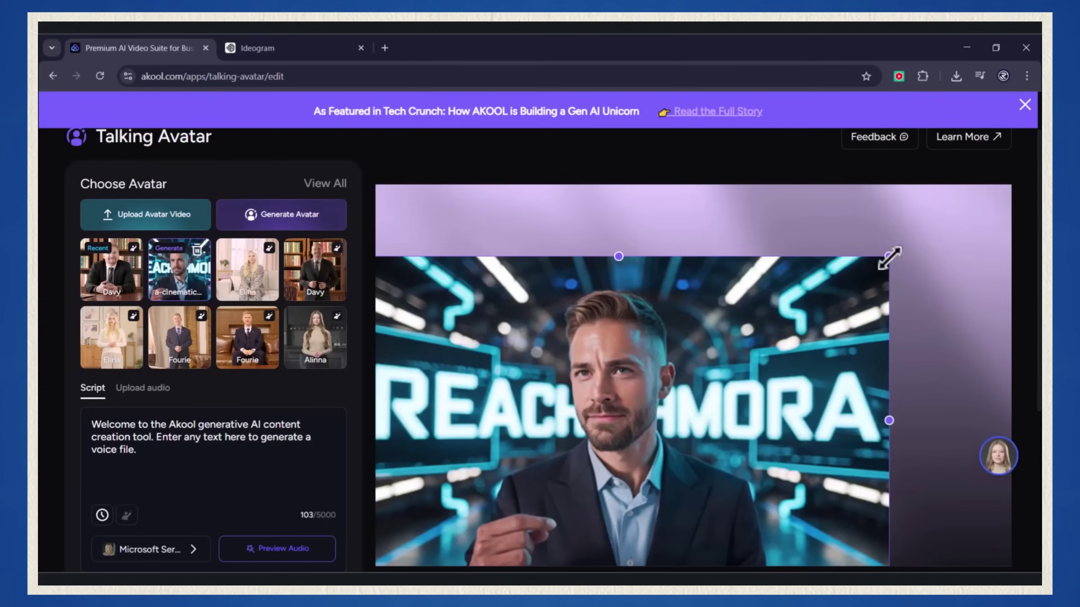
scroll(765, 421, "down", 4)
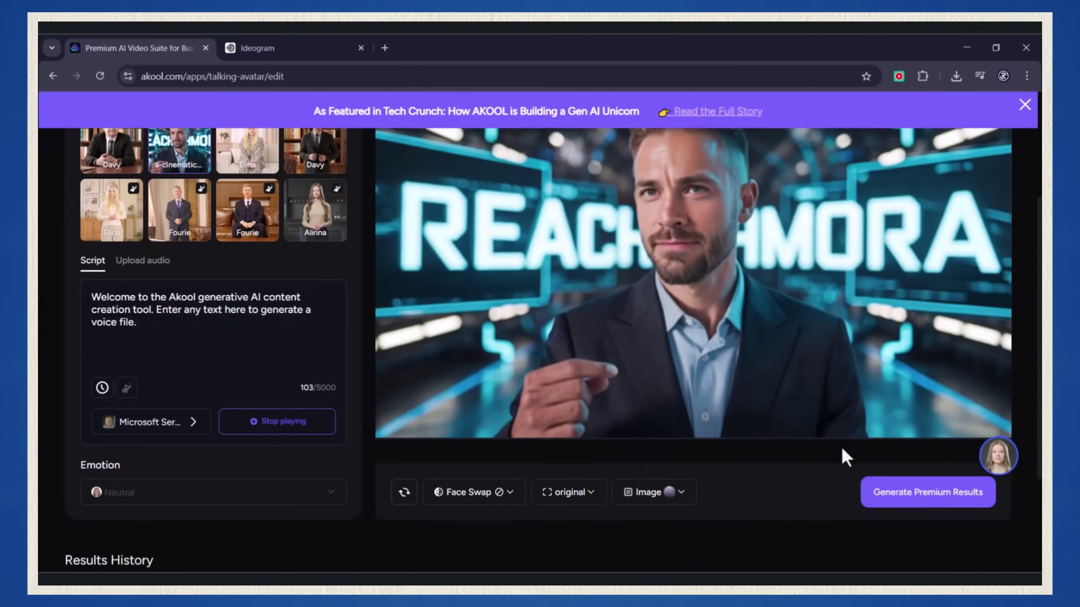
left_click(134, 424)
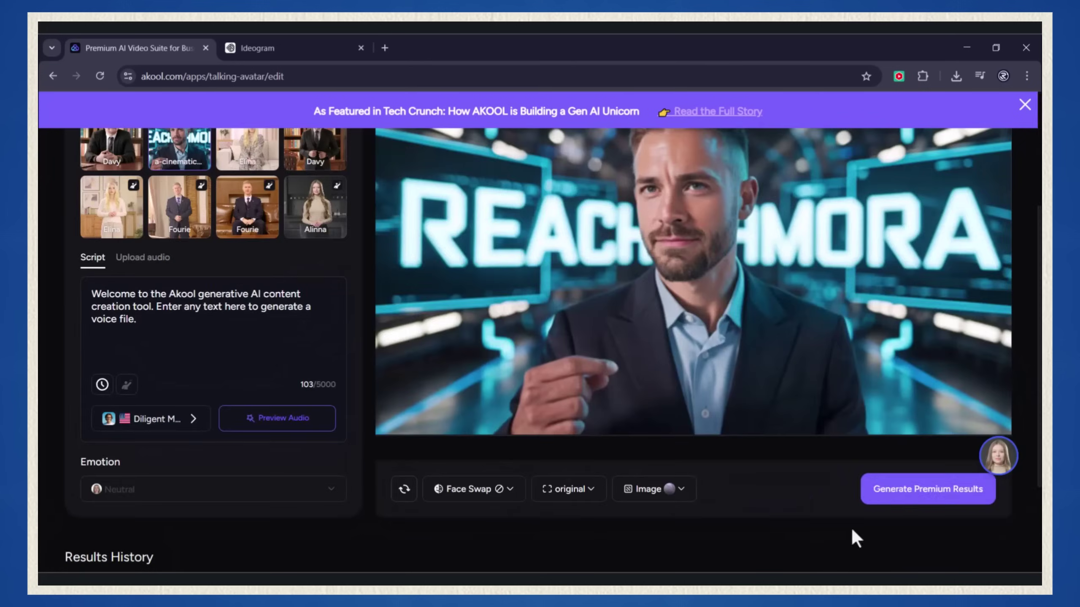
Use the Diligent Man voice, generate at Original quality, and play the 6-second REACHAMORA video
mouse_move(858, 499)
left_click(896, 551)
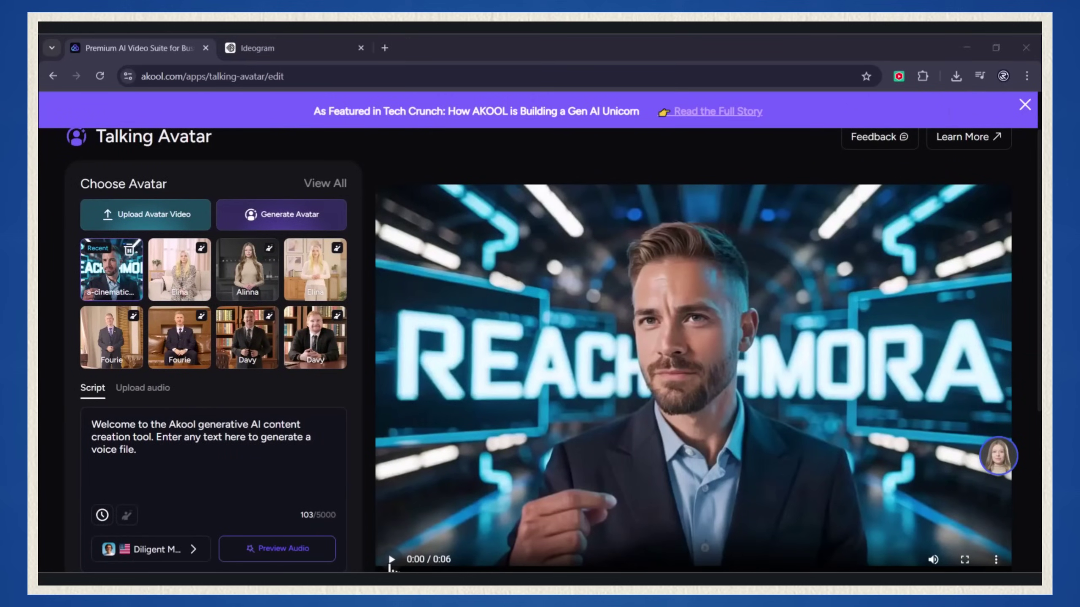
left_click(390, 563)
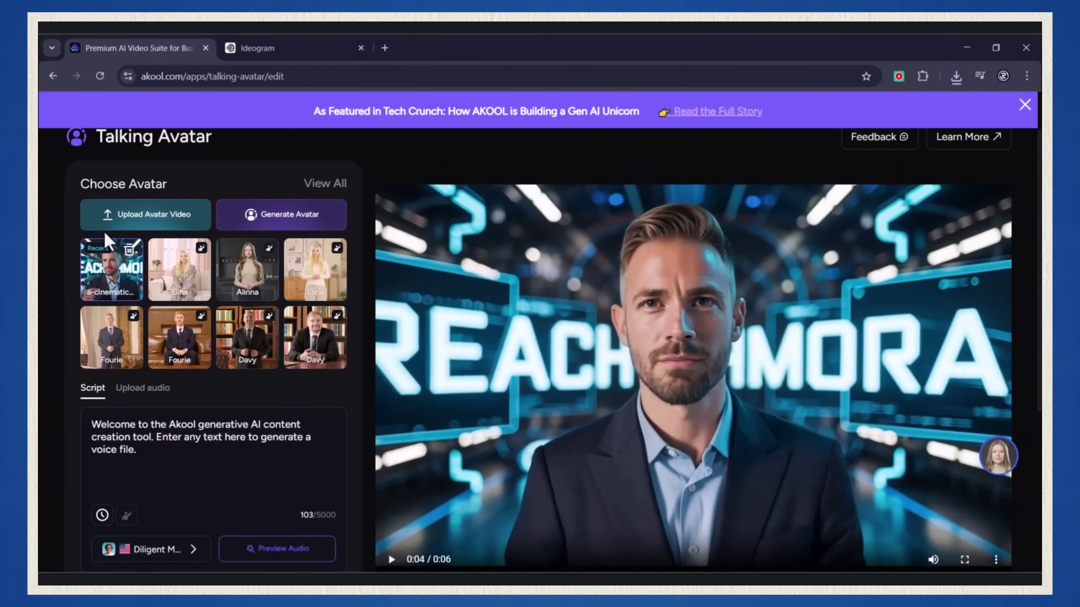
Start an Instant Avatar and upload the video of the man in a blazer
left_click(131, 223)
scroll(190, 506, "down", 2)
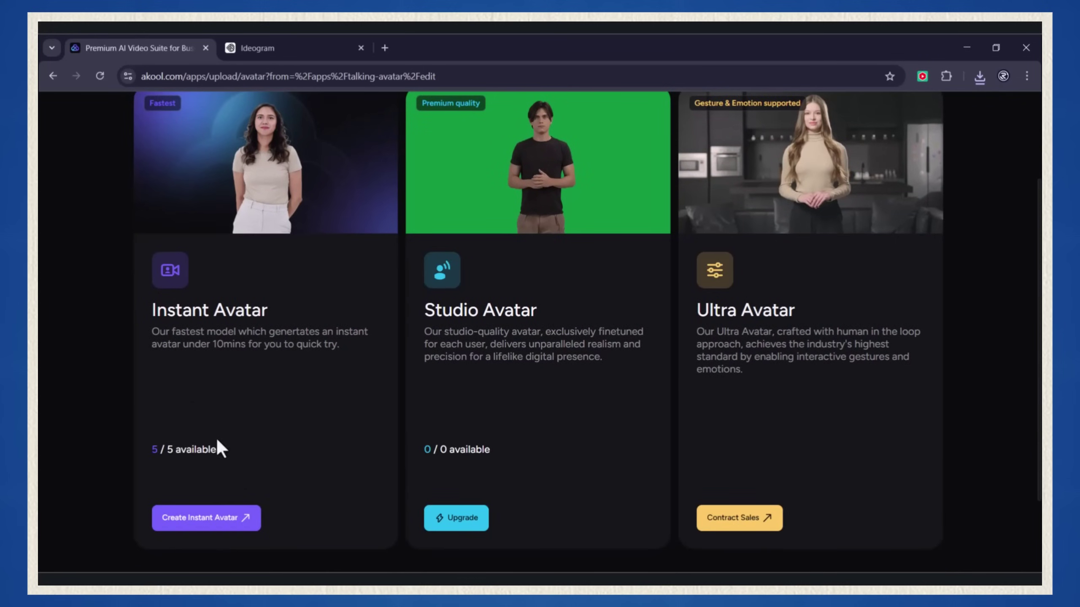
left_click(200, 519)
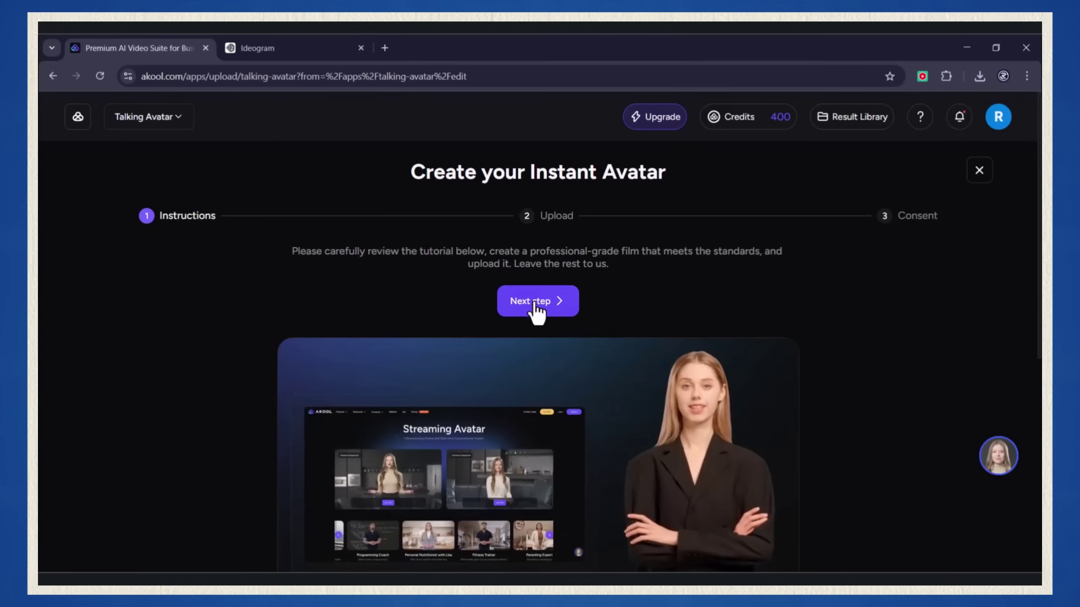
left_click(527, 304)
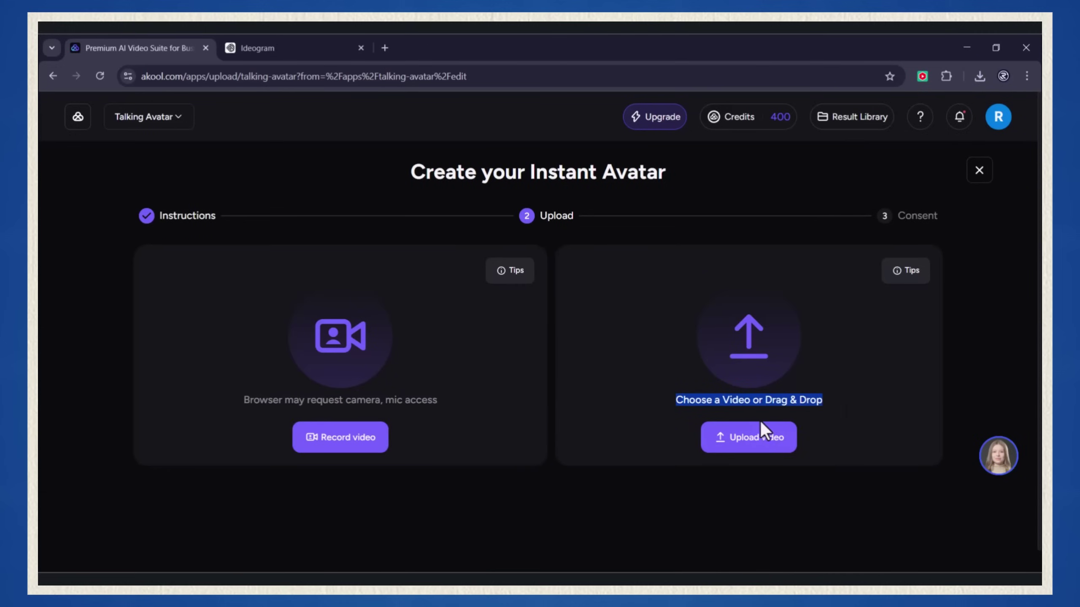
left_click(536, 309)
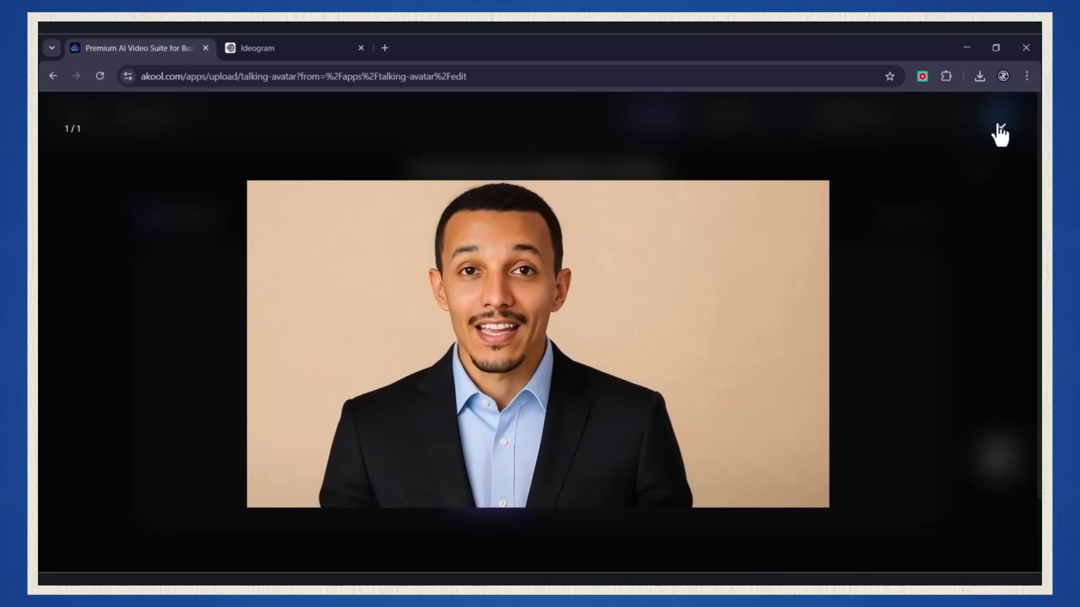
left_click(1078, 69)
Name the avatar 'My Avatar', submit it for processing, and acknowledge the confirmation
left_click(484, 490)
left_click(521, 303)
type("My")
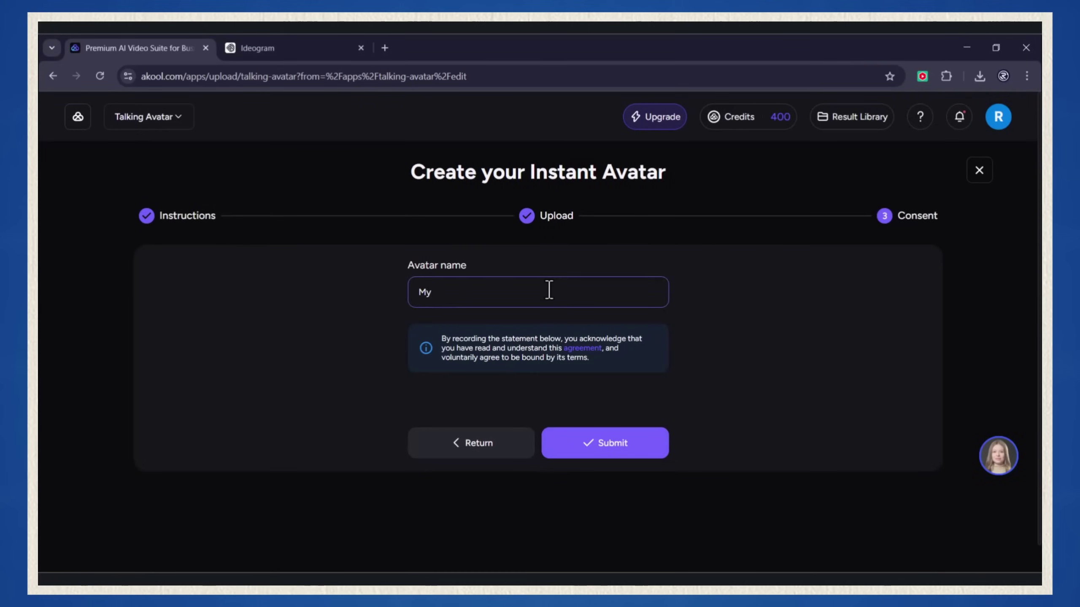
left_click(606, 444)
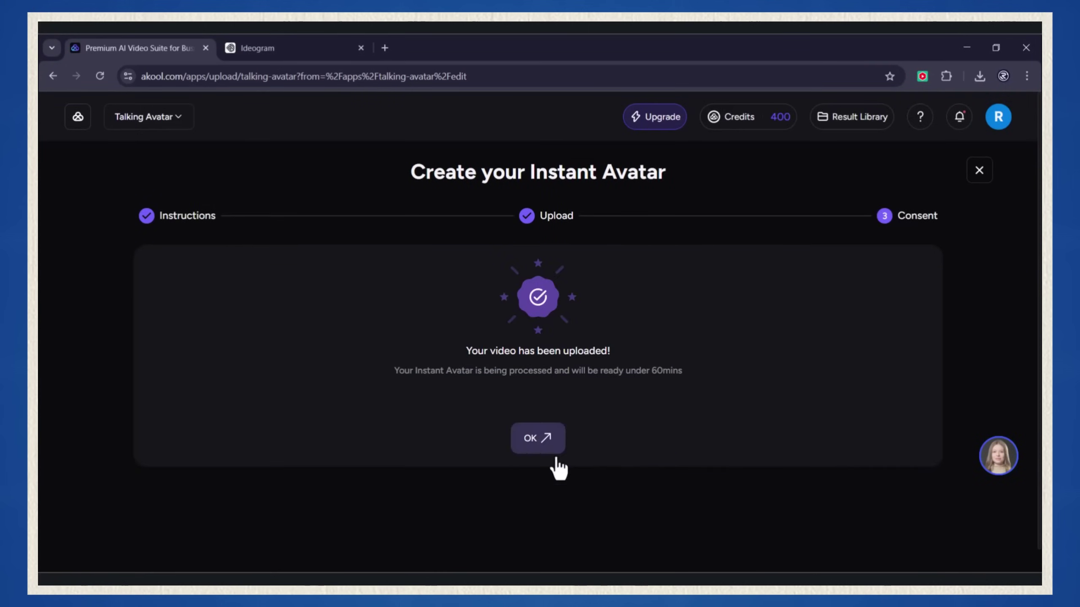
left_click(538, 439)
scroll(514, 447, "down", 2)
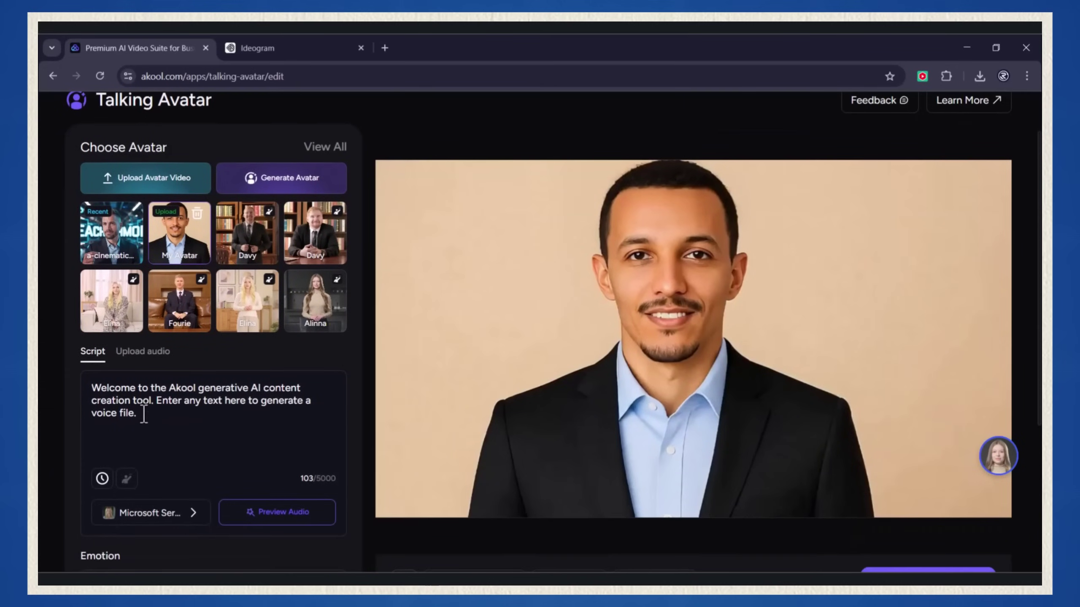
Replace the custom avatar's old script with the pasted 'By the end of this video…' subscribe message
left_click_drag(145, 413, 59, 393)
right_click(124, 397)
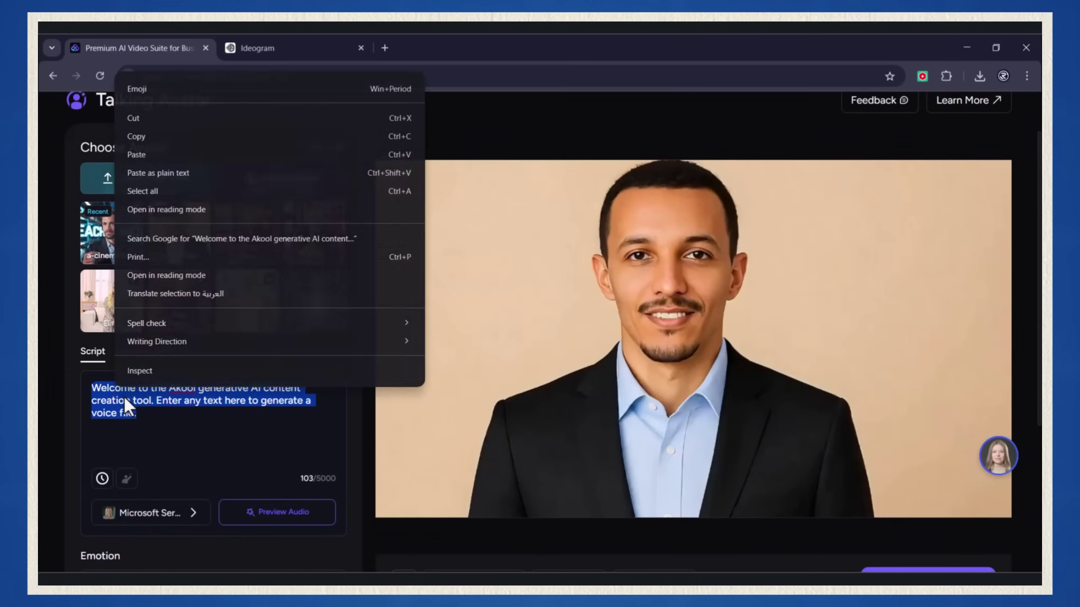
left_click(171, 157)
Browse the voice list to pick a new voice for the custom avatar
left_click_drag(94, 387, 263, 429)
left_click(149, 513)
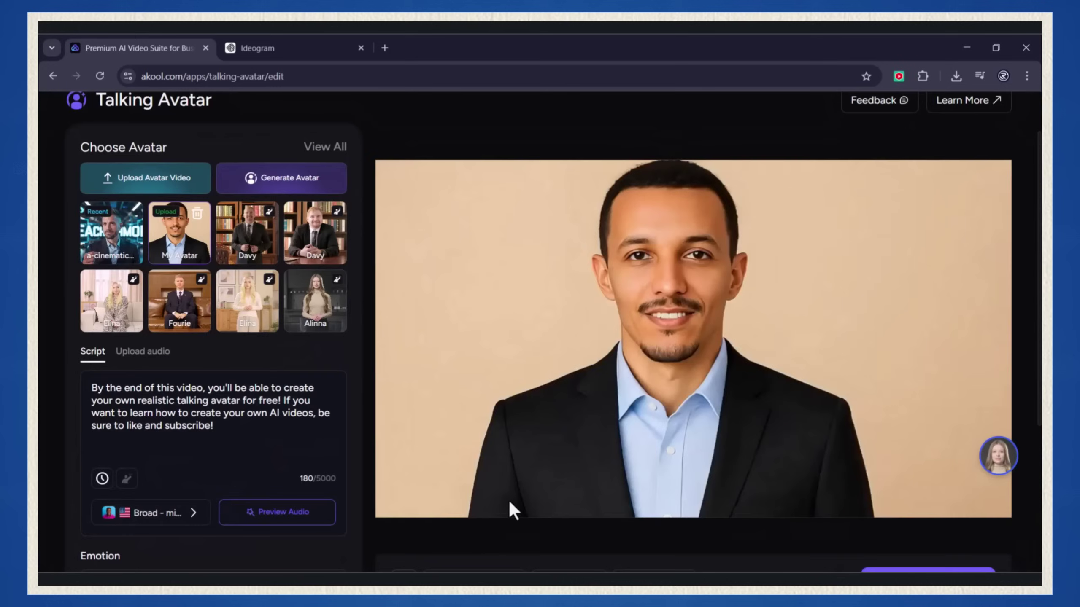
scroll(508, 498, "down", 3)
mouse_move(916, 461)
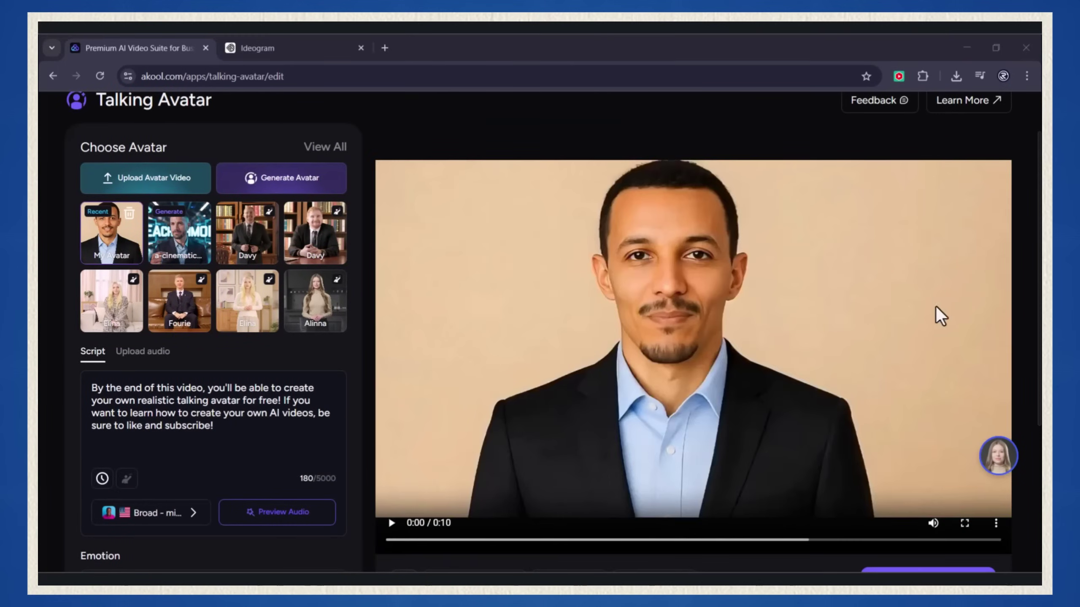
Play the custom avatar's finished 10-second talking video
left_click(391, 523)
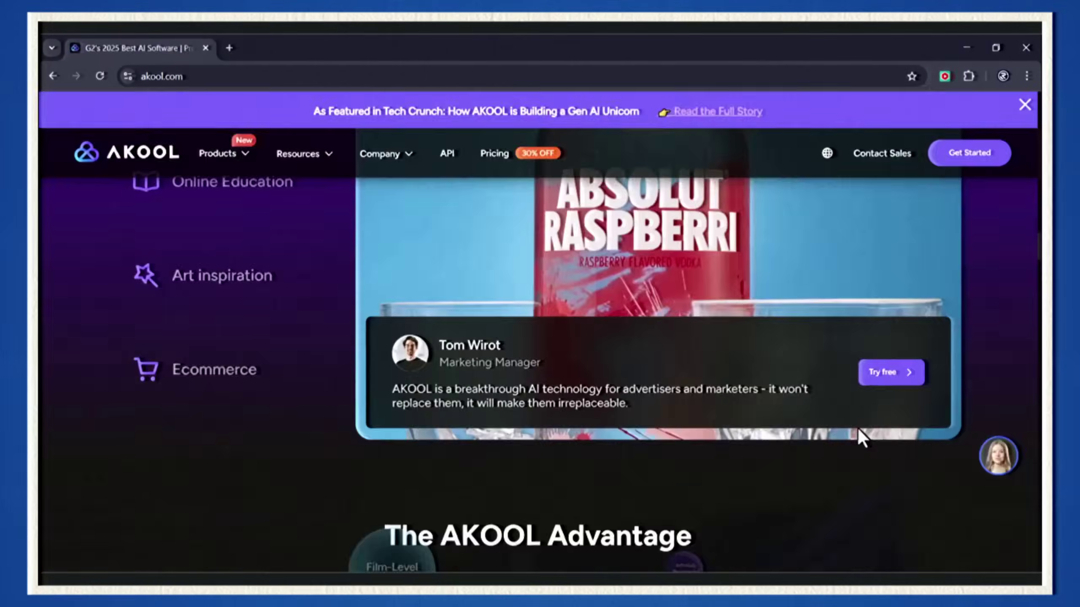
scroll(858, 431, "down", 5)
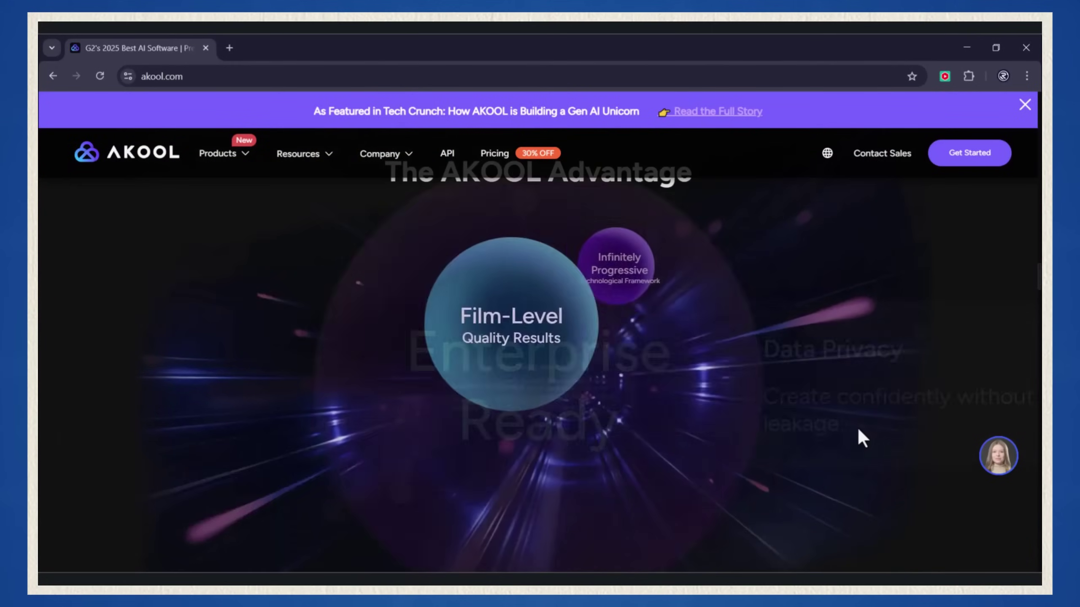
scroll(858, 433, "down", 5)
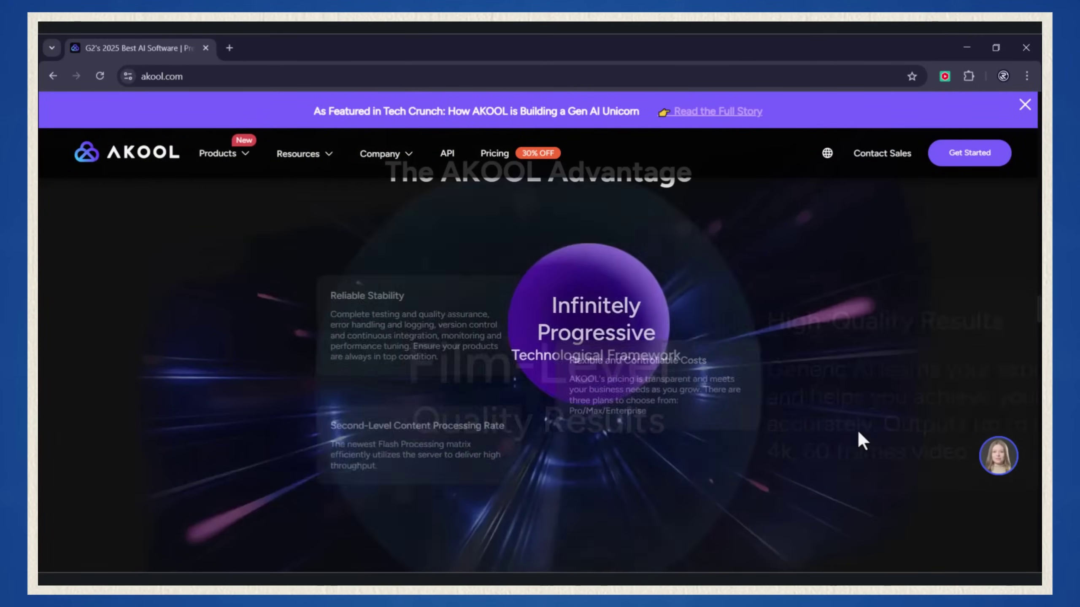
scroll(857, 428, "down", 8)
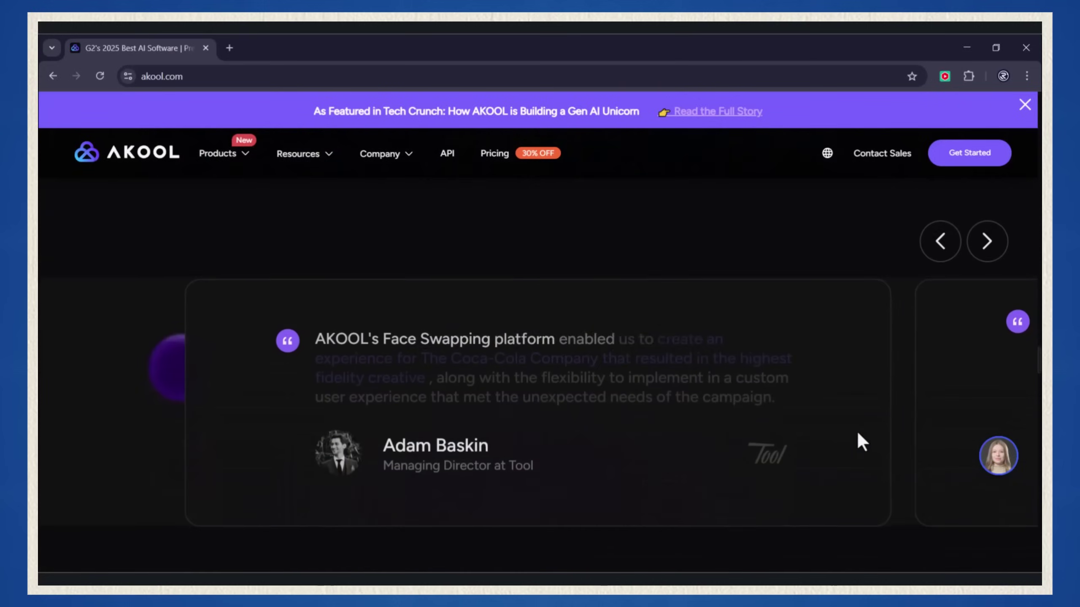
scroll(862, 441, "down", 8)
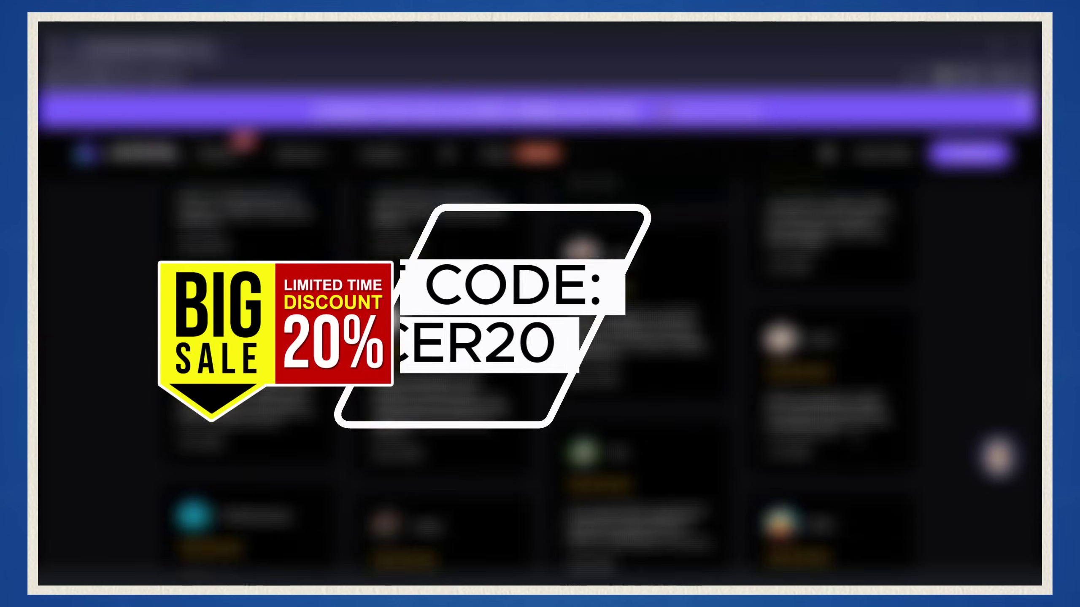
scroll(861, 441, "down", 5)
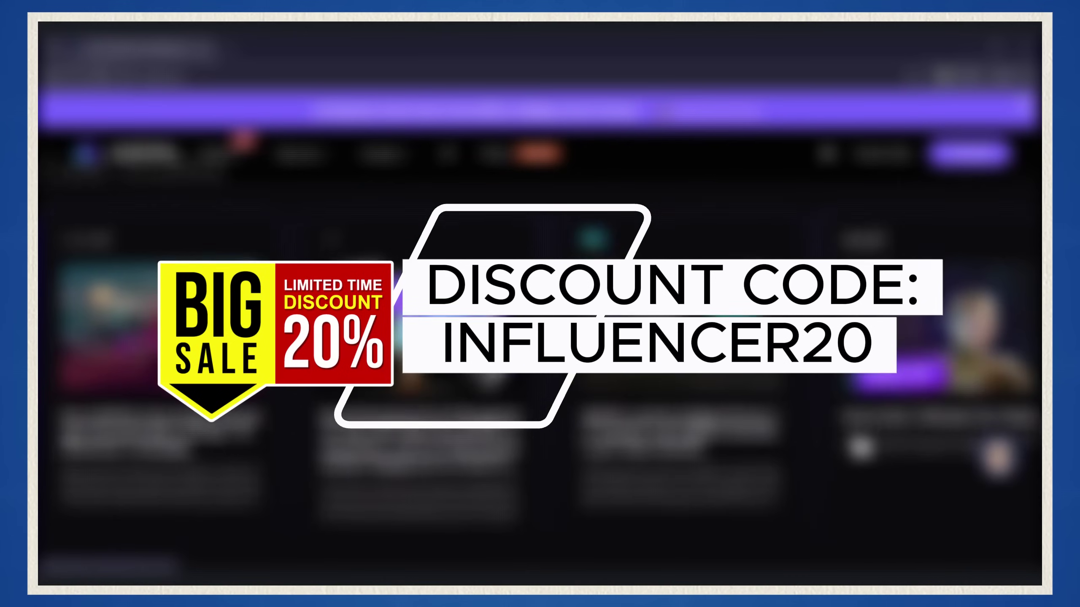
scroll(861, 447, "down", 10)
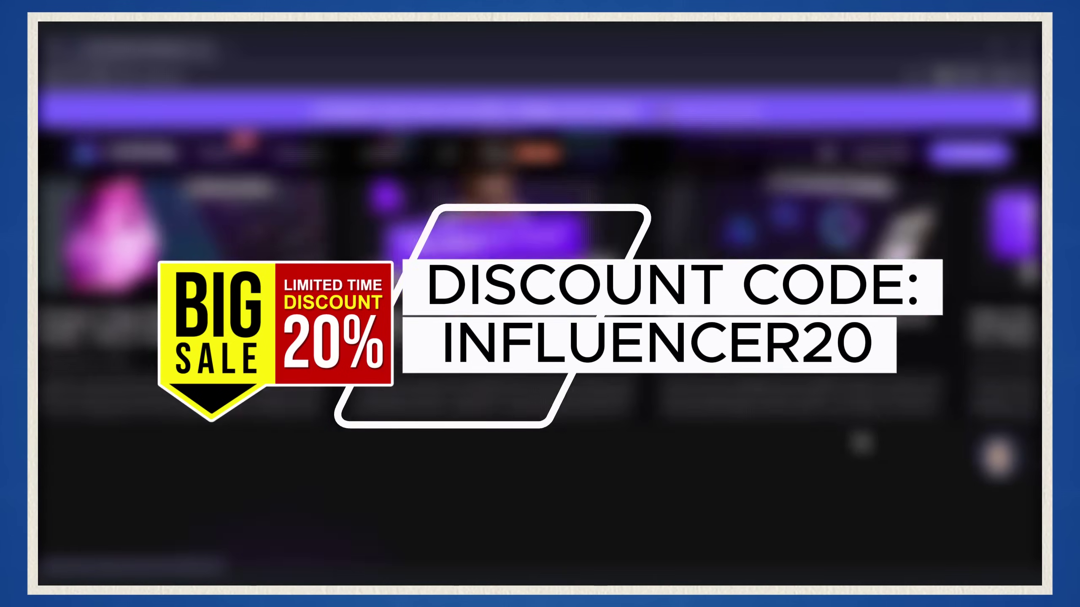
scroll(862, 448, "down", 3)
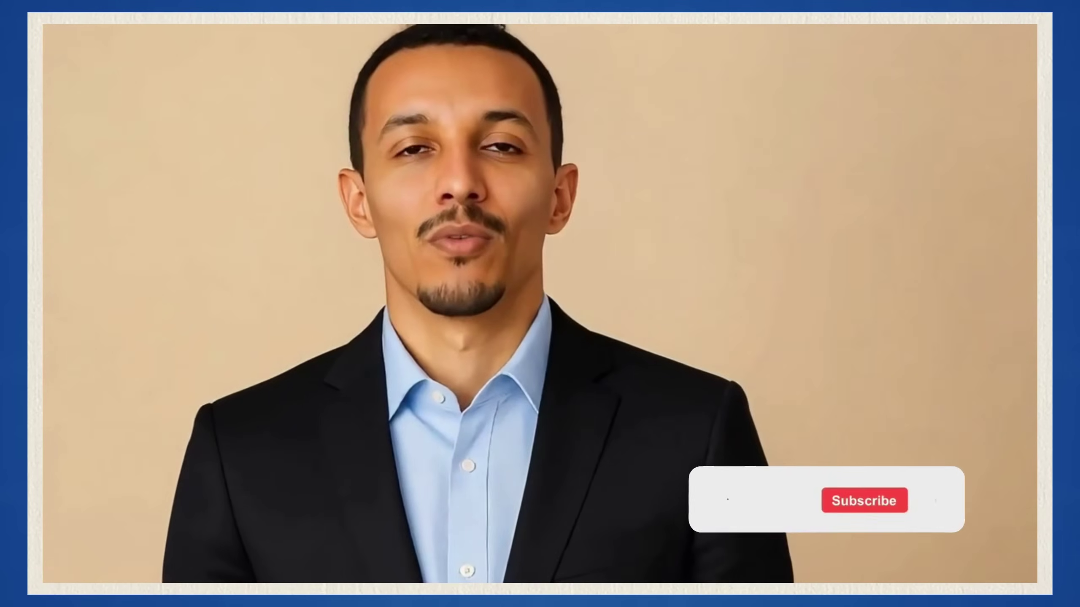